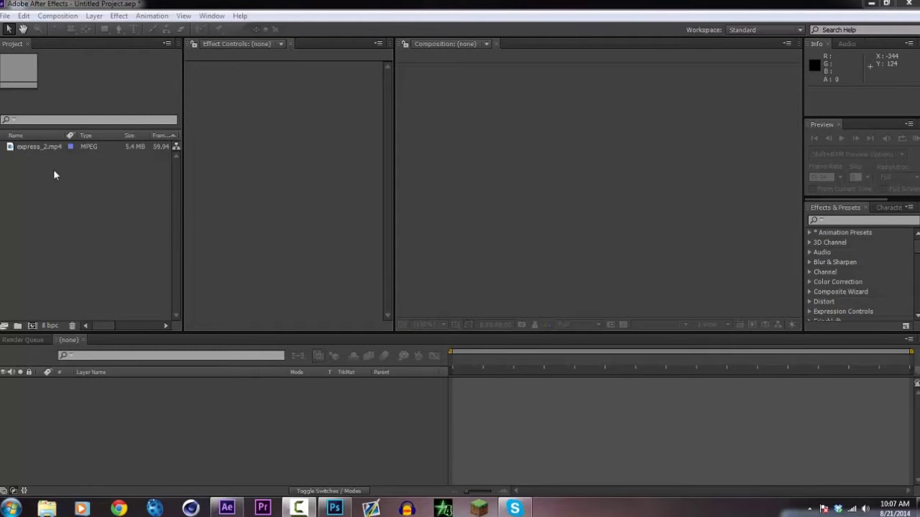
Create a new composition from the selected express_2.mp4 footage
left_click(49, 151)
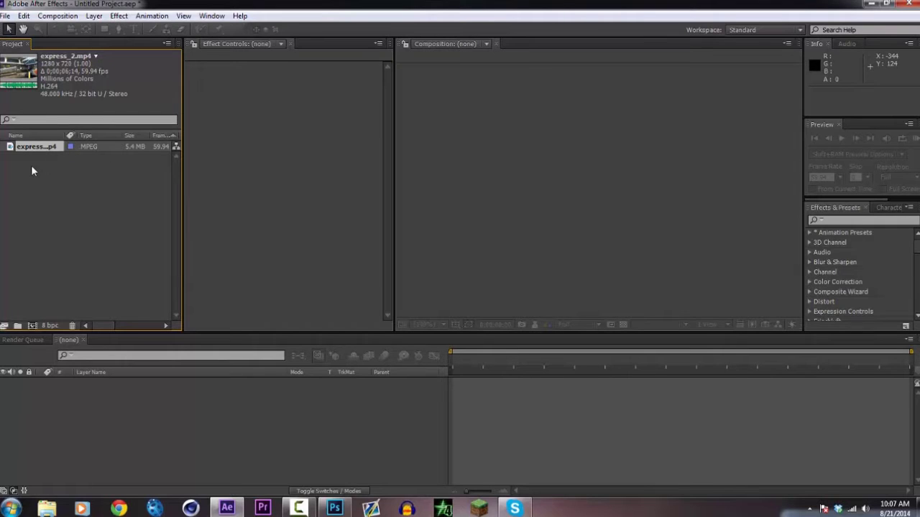
left_click(38, 165)
left_click(38, 150)
left_click(33, 164)
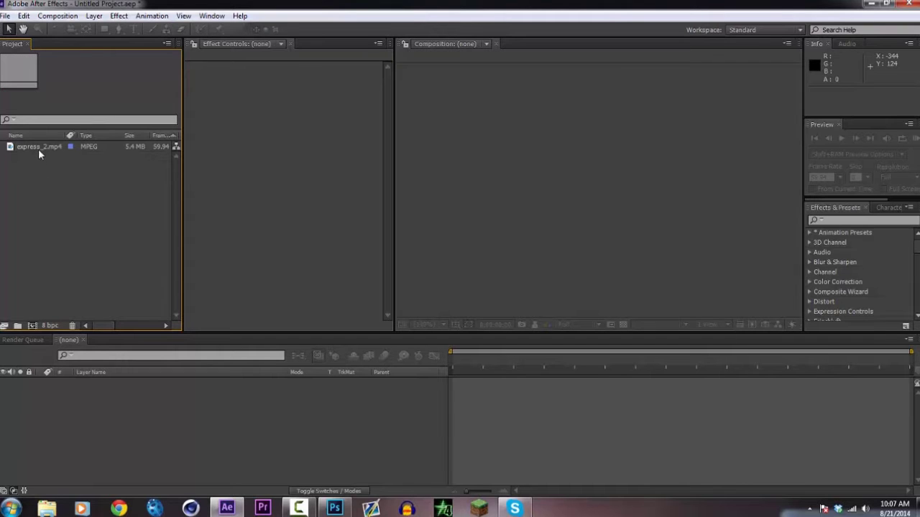
left_click(38, 149)
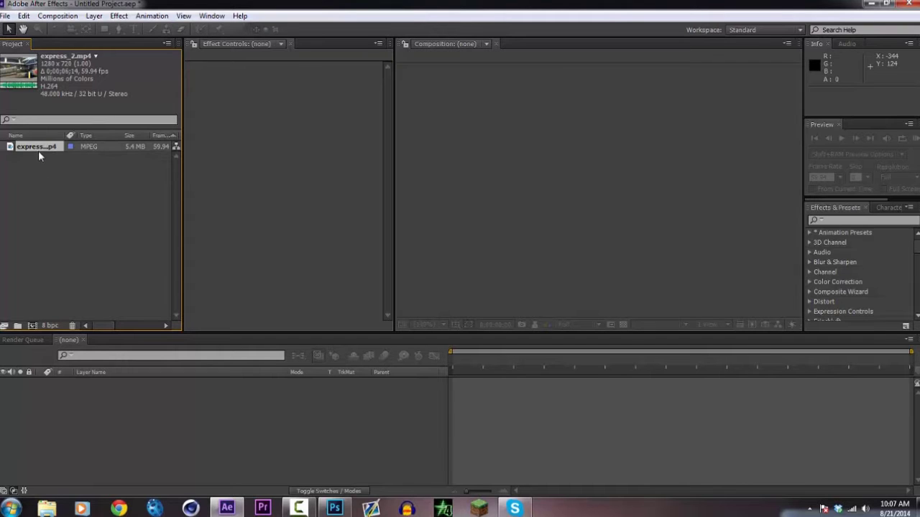
left_click(34, 326)
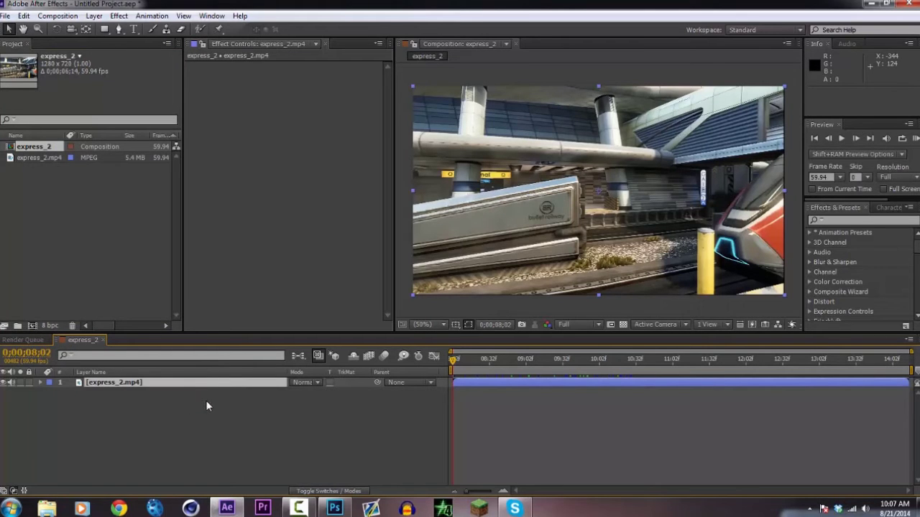
Scrub through the clip, then apply Track Camera to the express_2.mp4 layer
left_click_drag(457, 364, 674, 375)
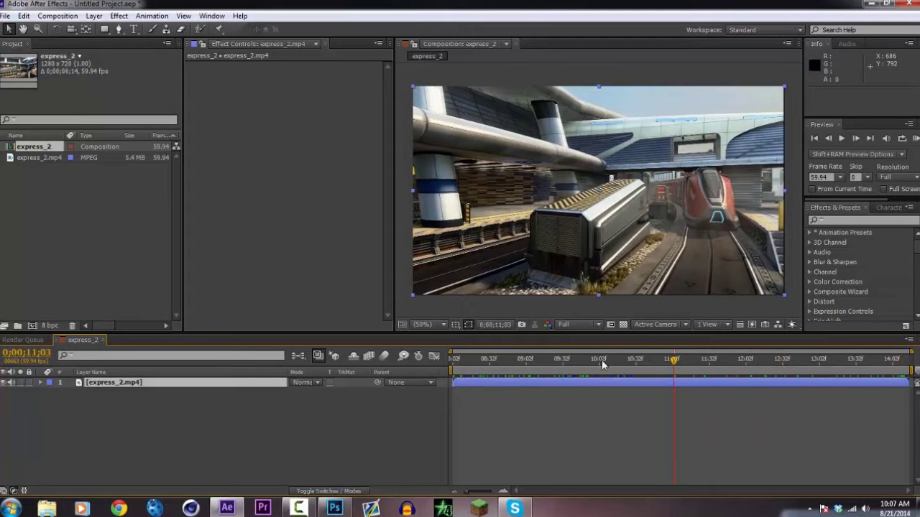
left_click_drag(601, 365, 454, 365)
right_click(189, 388)
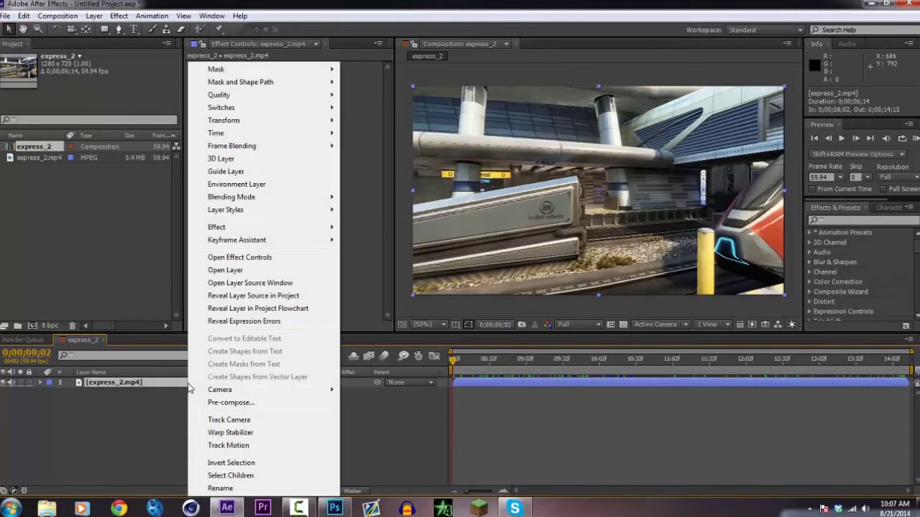
left_click(227, 421)
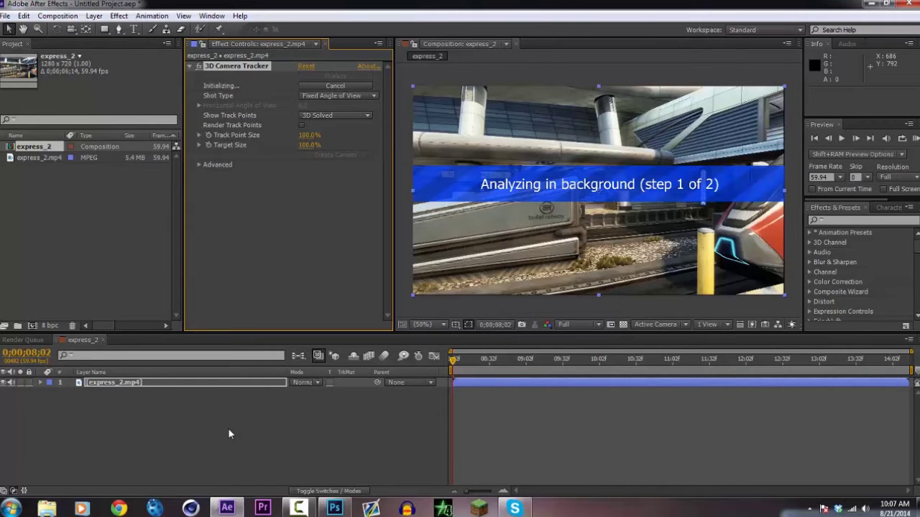
Create a new solid layer named Element with Ctrl+Y
key("ctrl+y")
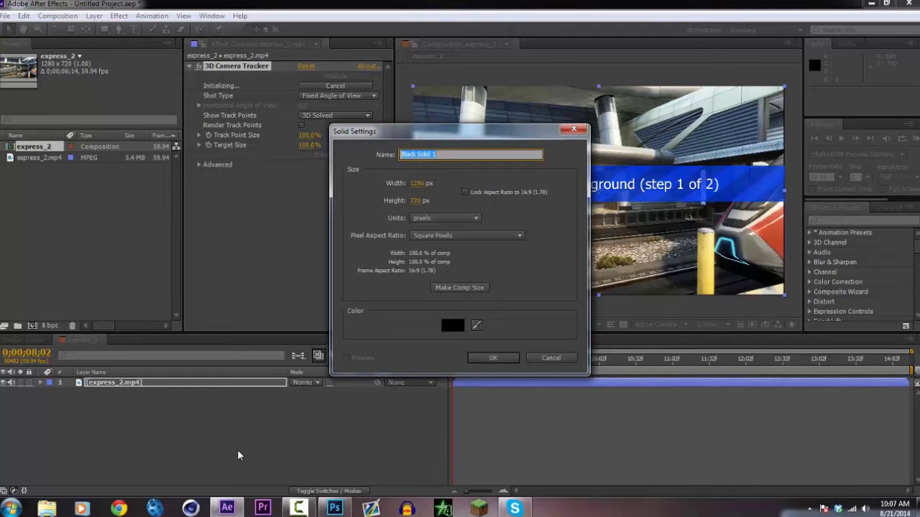
type("Element")
key("Return")
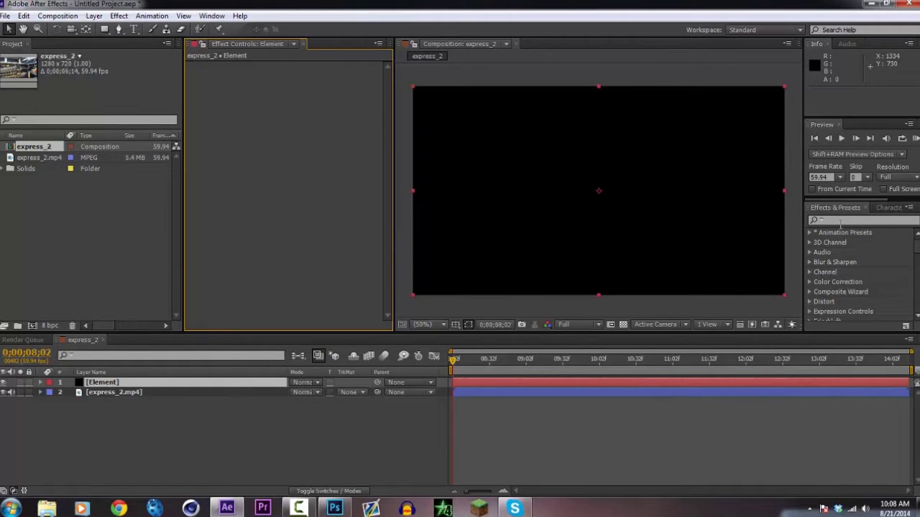
Start searching Effects & Presets for 'Element', correcting a typo
left_click(839, 222)
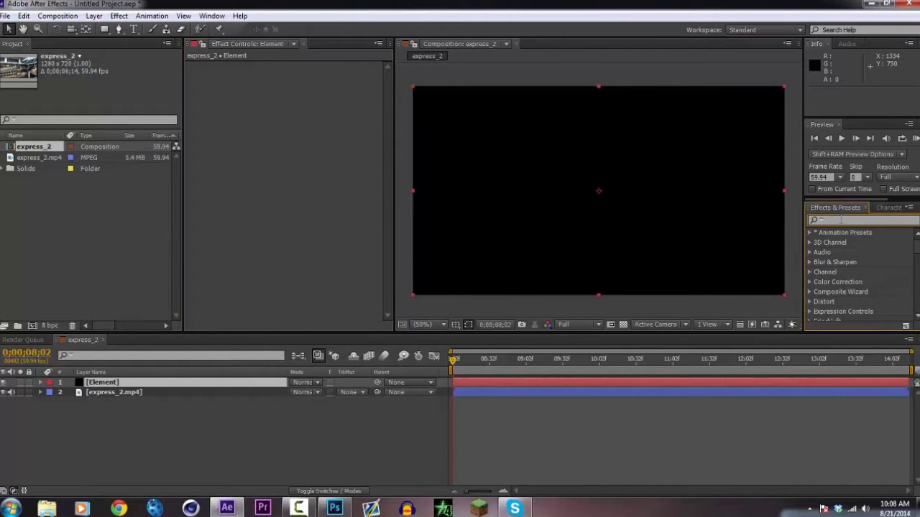
type("Ele")
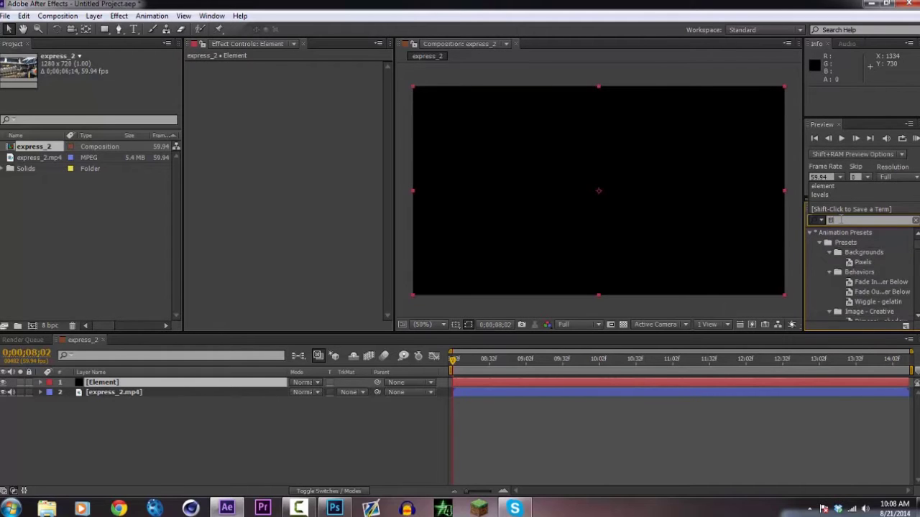
type("men")
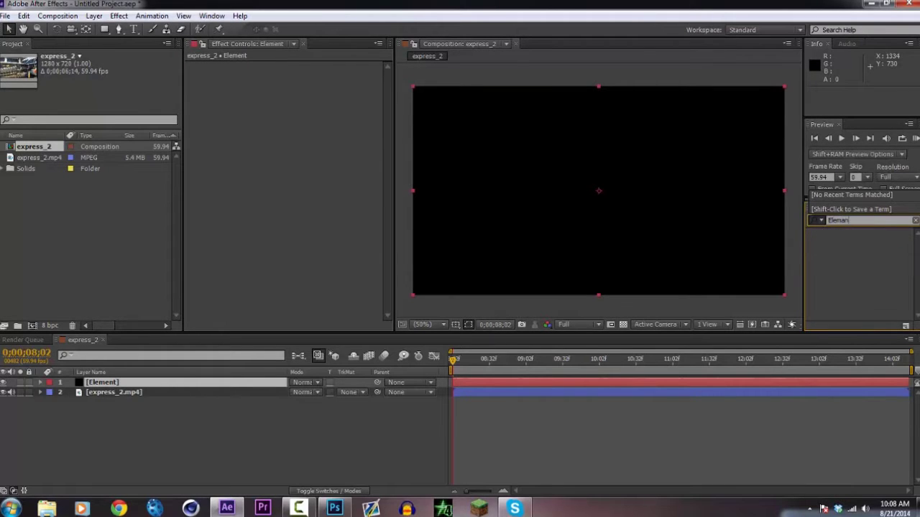
key("BackSpace")
key("BackSpace")
Drag Video Copilot Element onto the Element solid, then scrub further into the footage
type("ent")
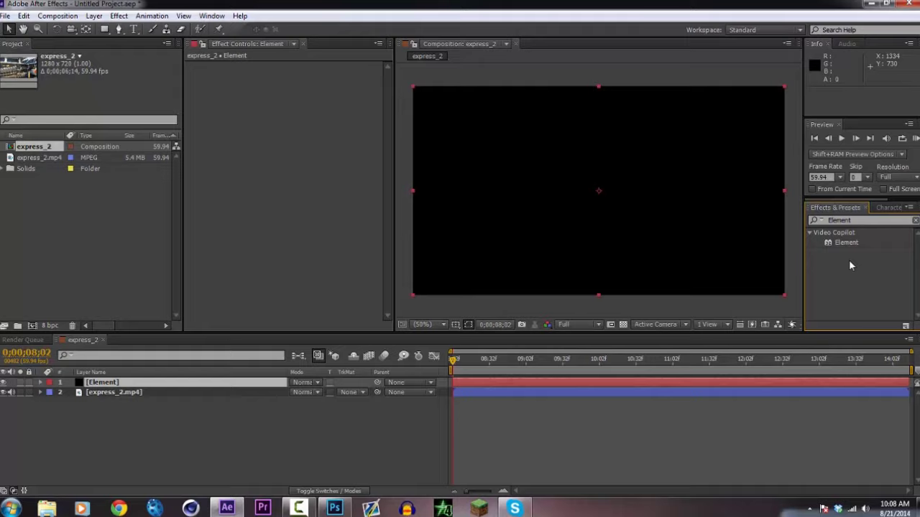
left_click_drag(846, 243, 112, 385)
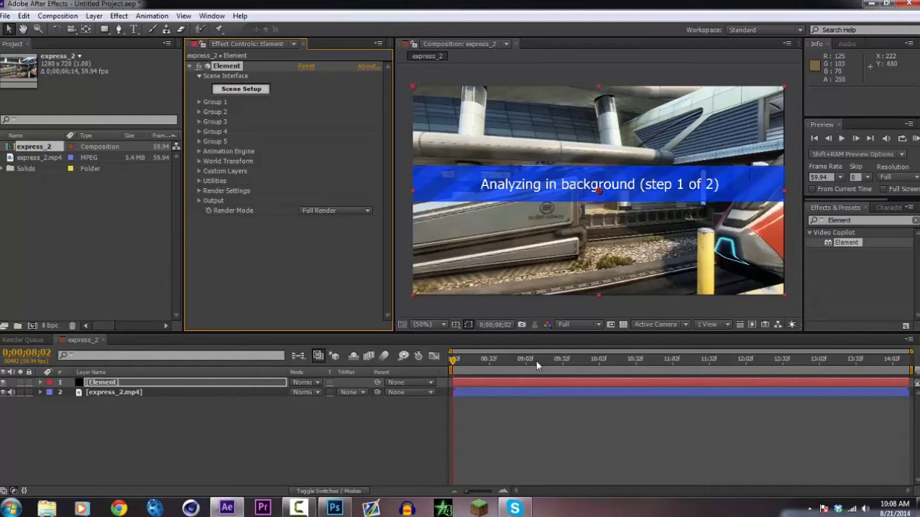
left_click_drag(456, 361, 513, 368)
left_click_drag(569, 375, 594, 364)
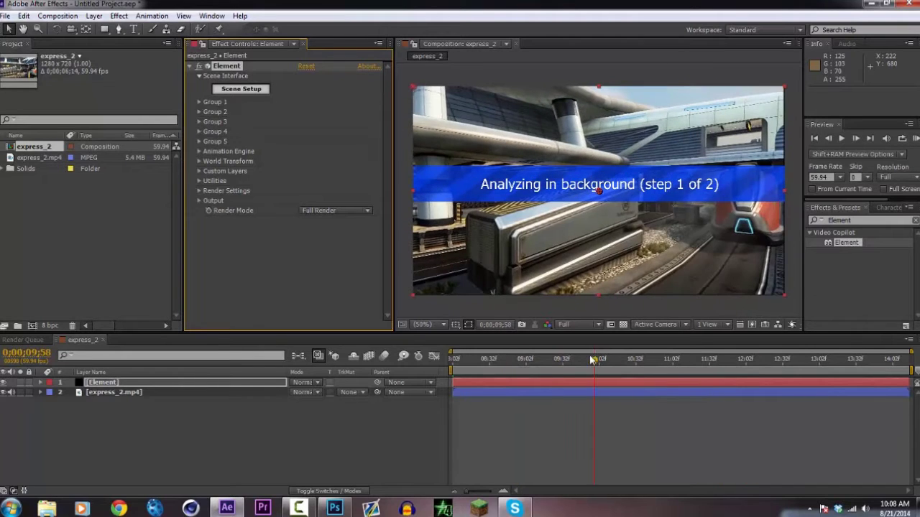
Duplicate the express_2.mp4 layer and delete the 3D Camera Tracker from the copy
left_click(98, 419)
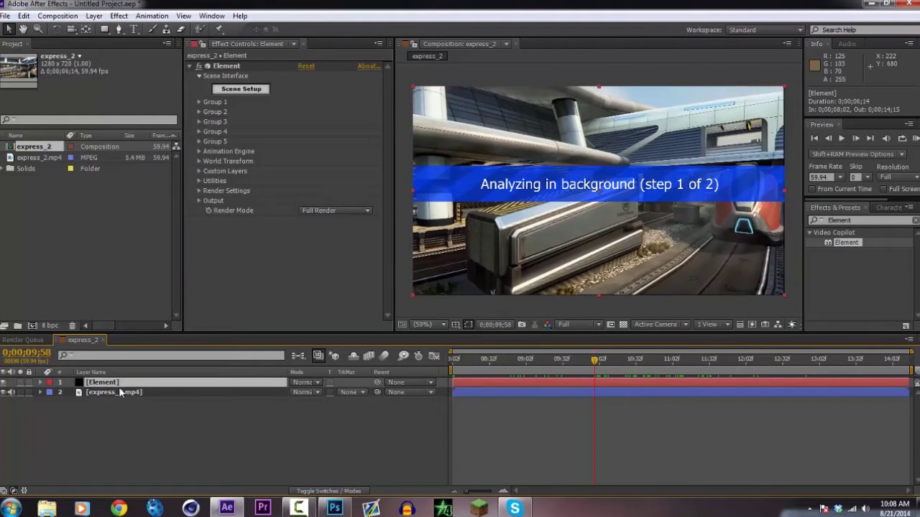
left_click(119, 393)
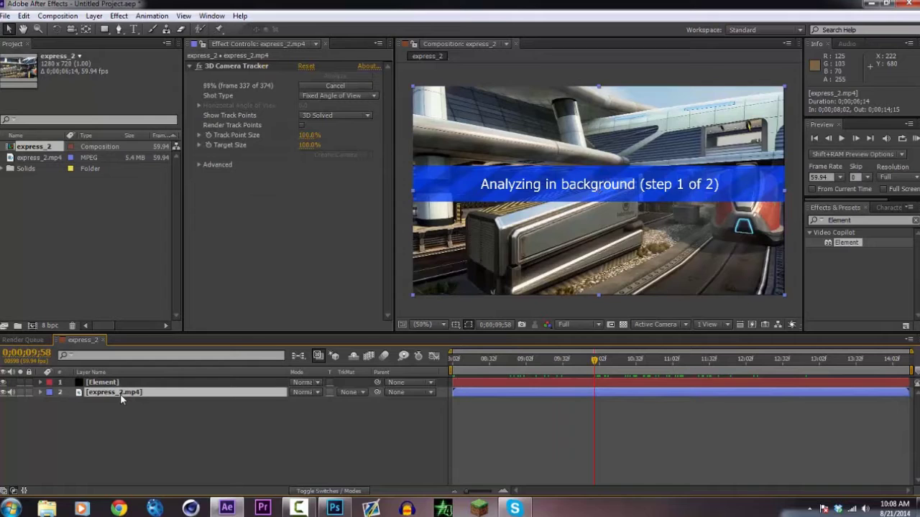
key("ctrl+d")
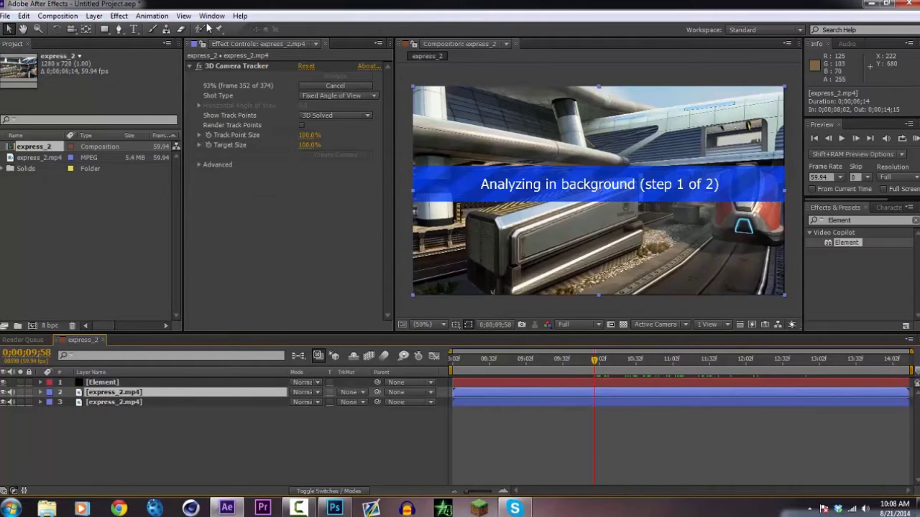
left_click(108, 402)
left_click(238, 66)
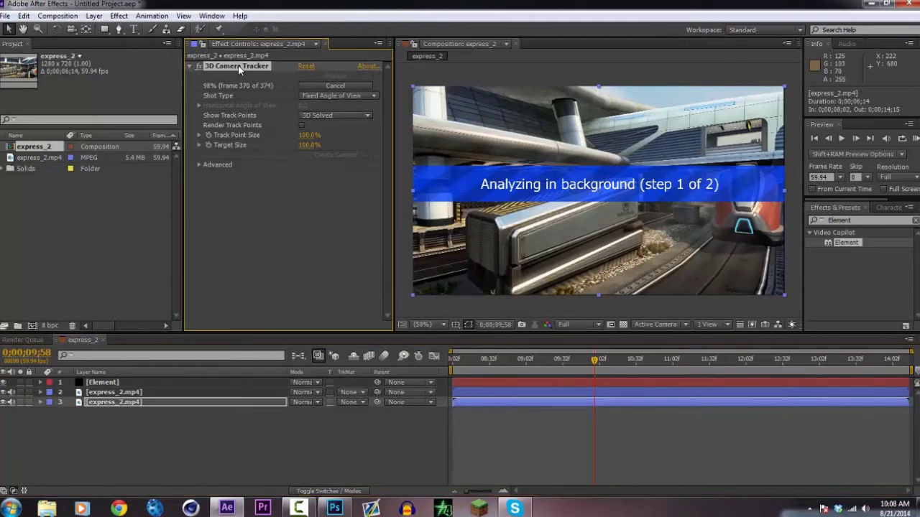
key("Delete")
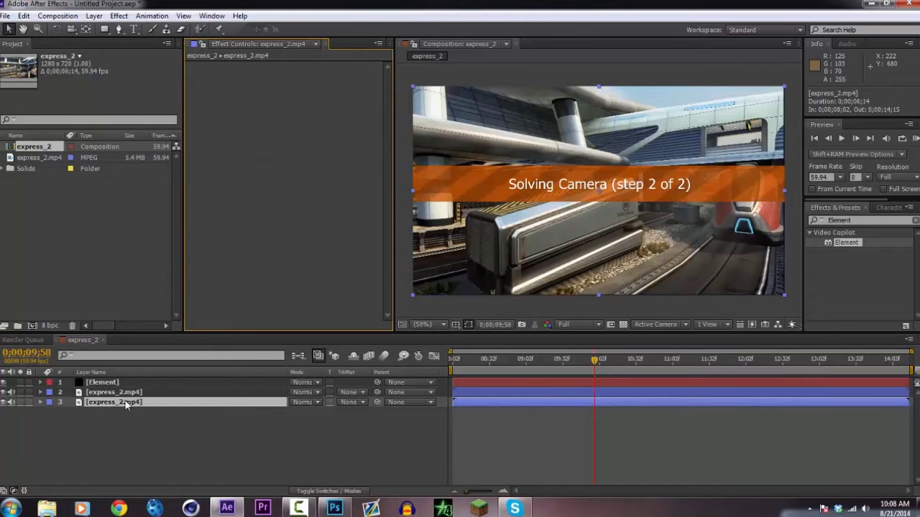
Rename the duplicated footage layer to Environment
left_click(126, 404)
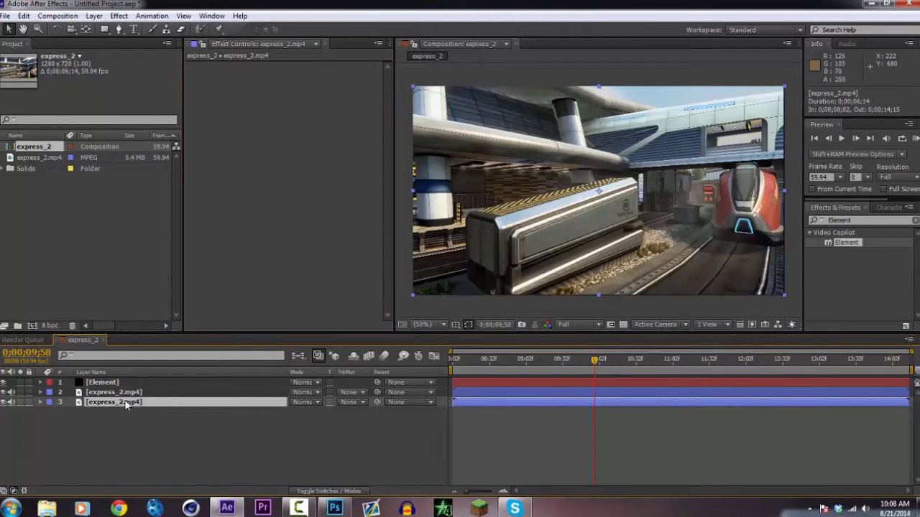
key("Return")
type("Environment")
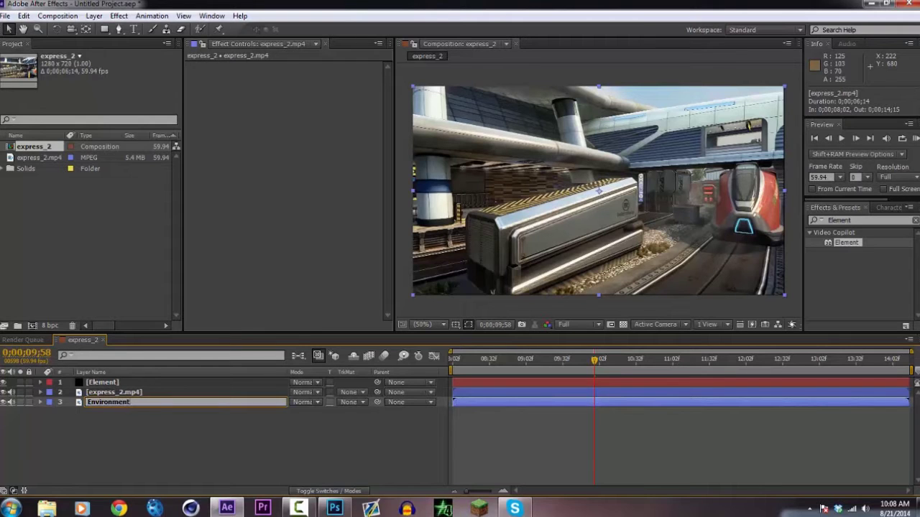
key("Return")
Show and preview the solved track points, then right-click a platform point cluster
left_click(128, 393)
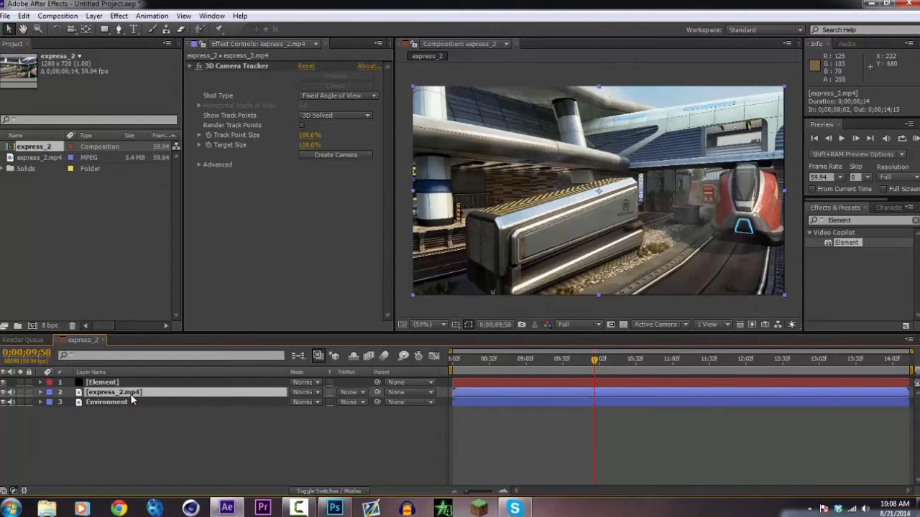
left_click(247, 68)
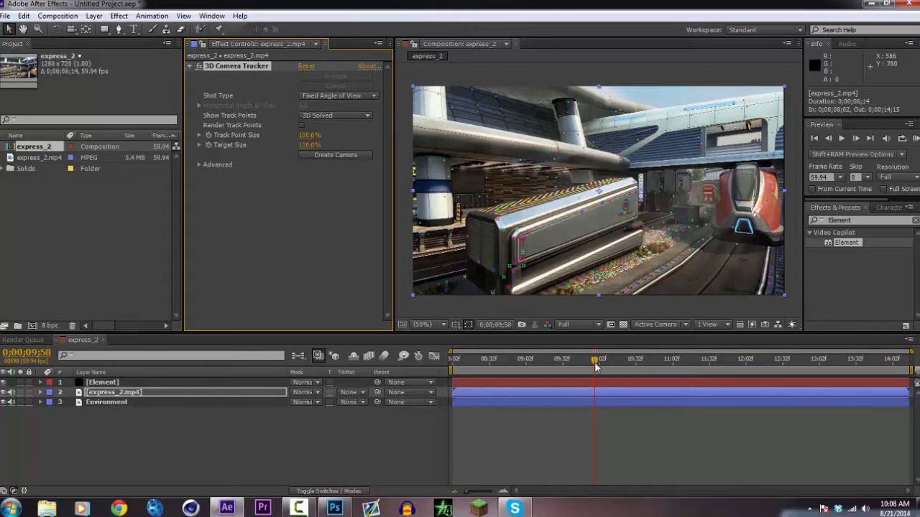
left_click_drag(594, 360, 664, 364)
key("KP_0")
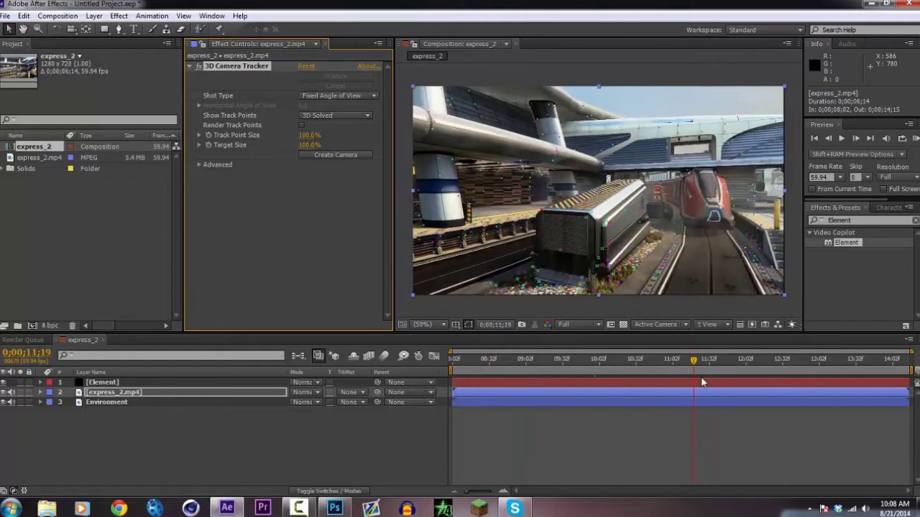
left_click_drag(670, 374, 754, 371)
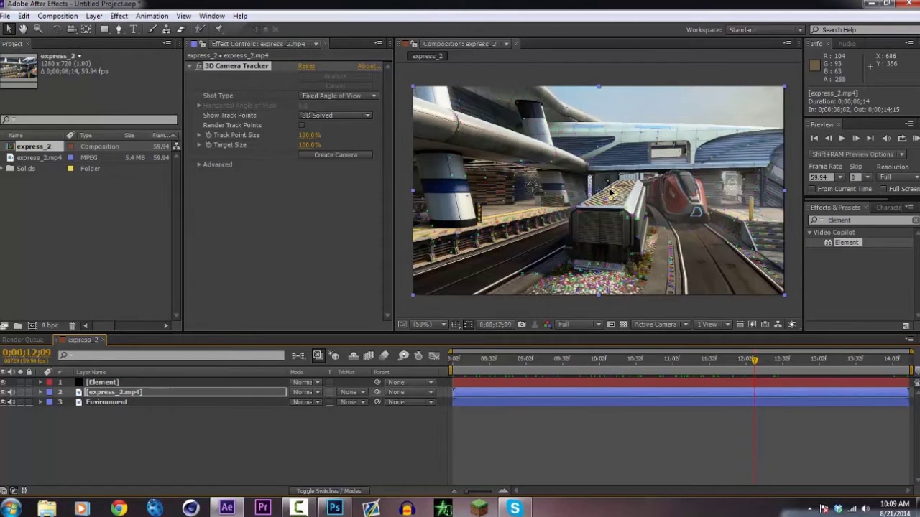
right_click(616, 193)
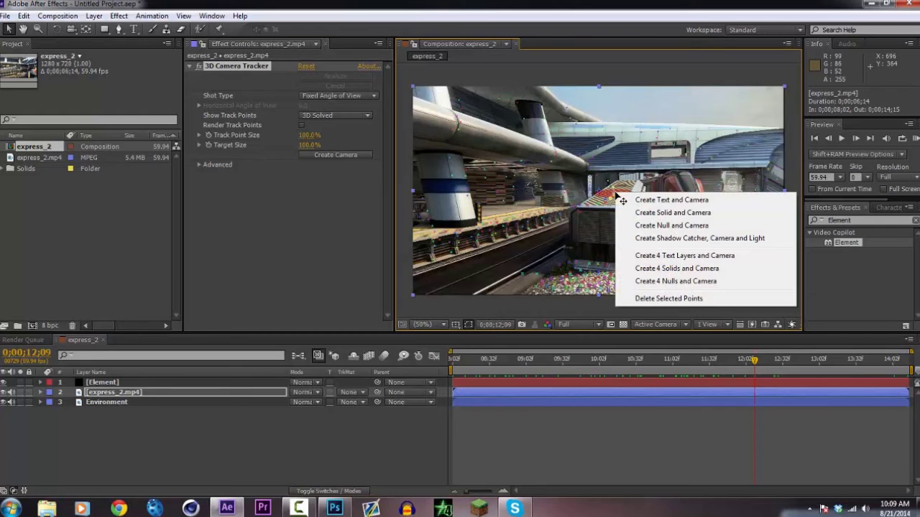
Create a Track Null and 3D Tracker Camera from the selected points
left_click(651, 228)
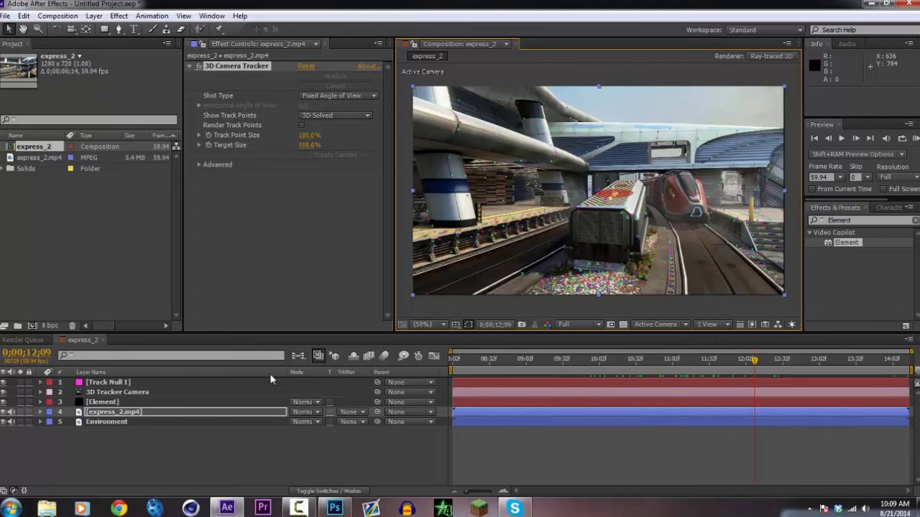
left_click(160, 434)
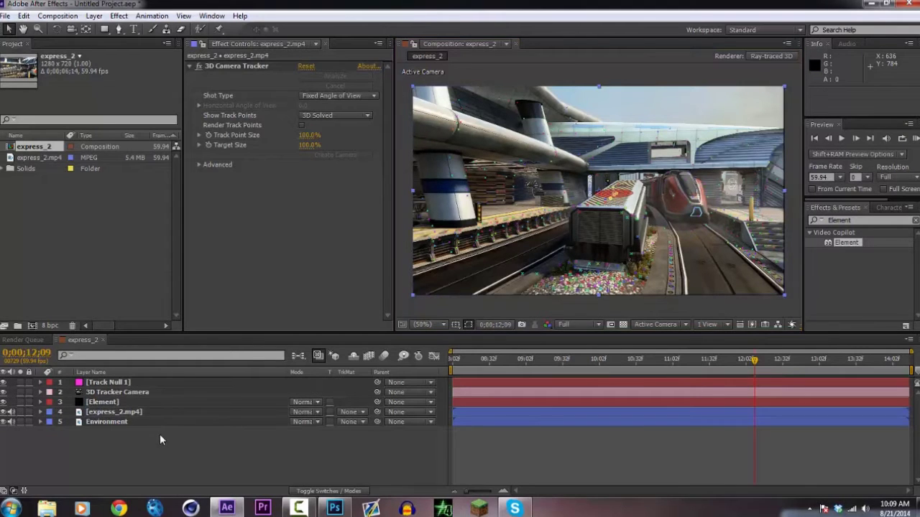
left_click_drag(709, 365, 666, 363)
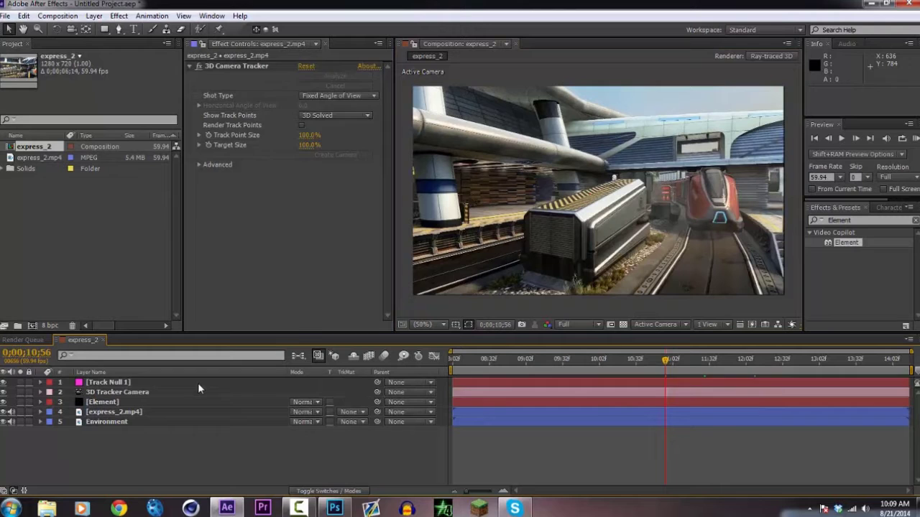
Play back the composition with Track Null 1 to check the track
left_click(198, 383)
key("space")
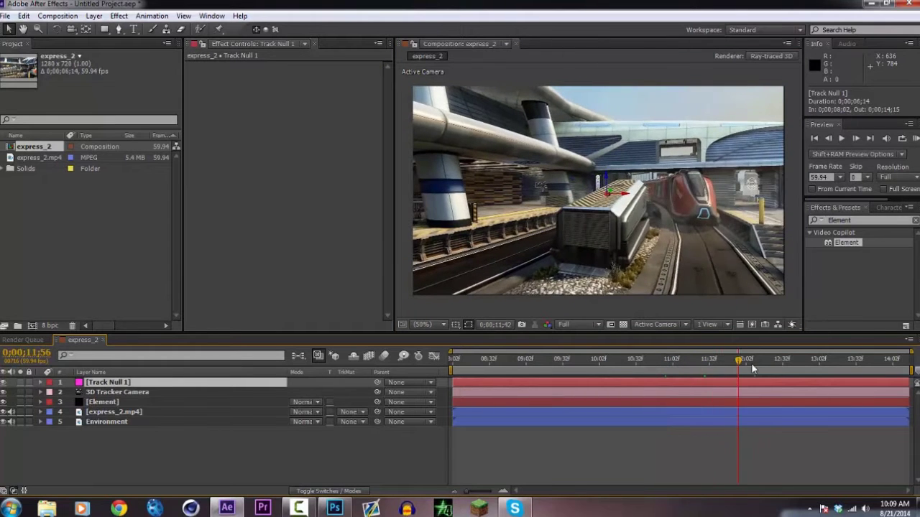
mouse_move(635, 367)
left_mouse_down()
mouse_move(462, 369)
mouse_move(725, 363)
mouse_move(636, 363)
left_mouse_up()
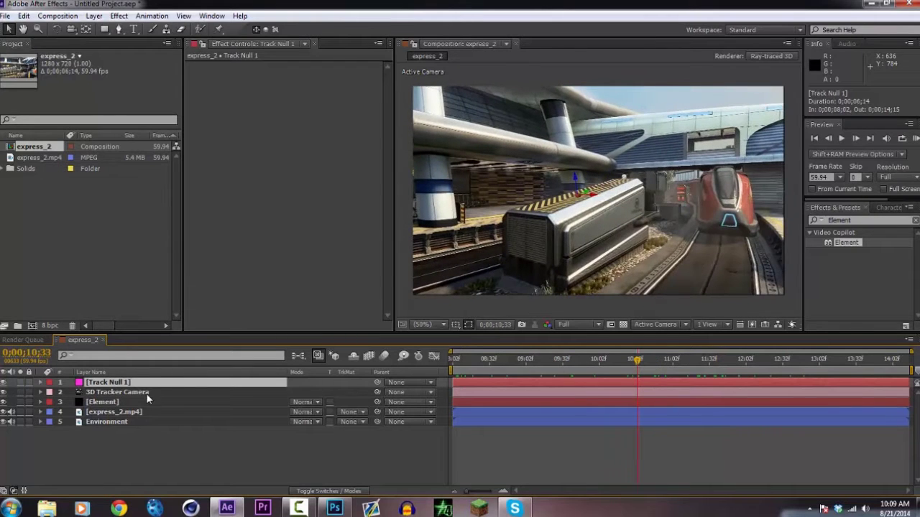
left_click(103, 403)
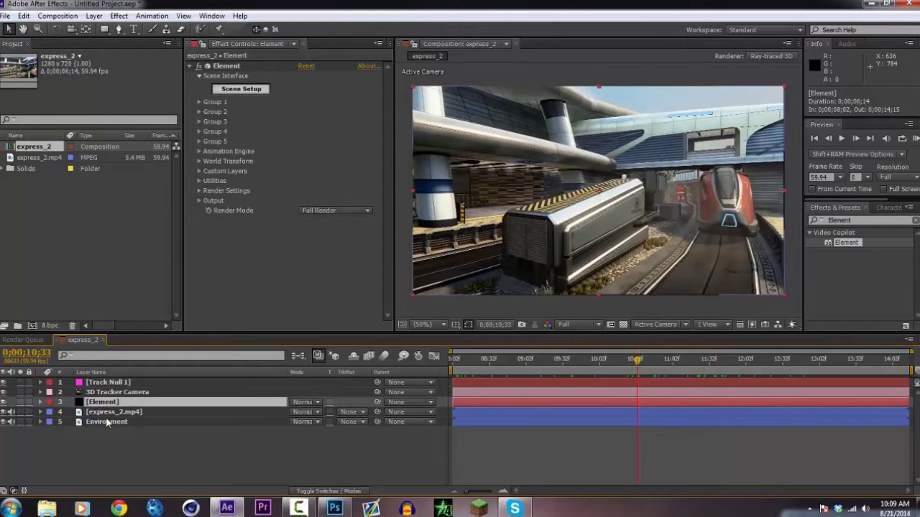
left_click(108, 431)
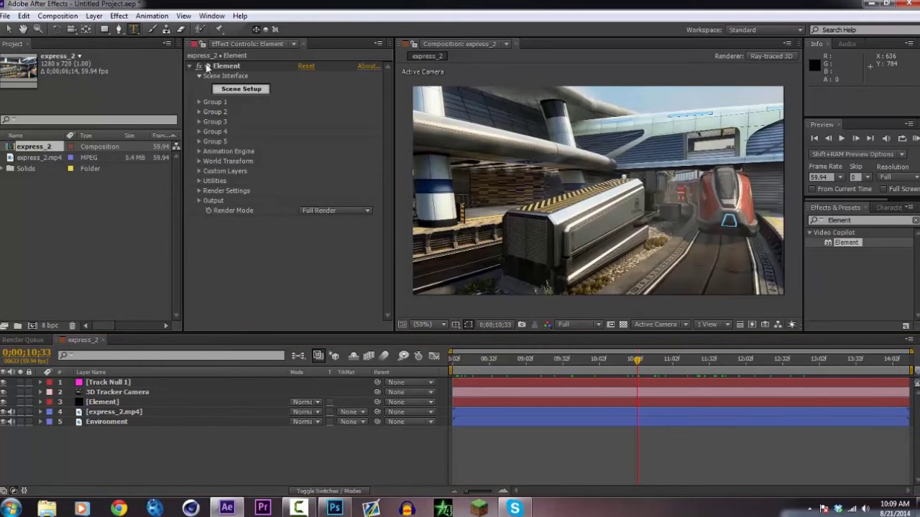
Add a text layer reading 'Test', keeping the TYPOGRAPH PRO font
left_click(133, 28)
left_click(633, 165)
type("Test")
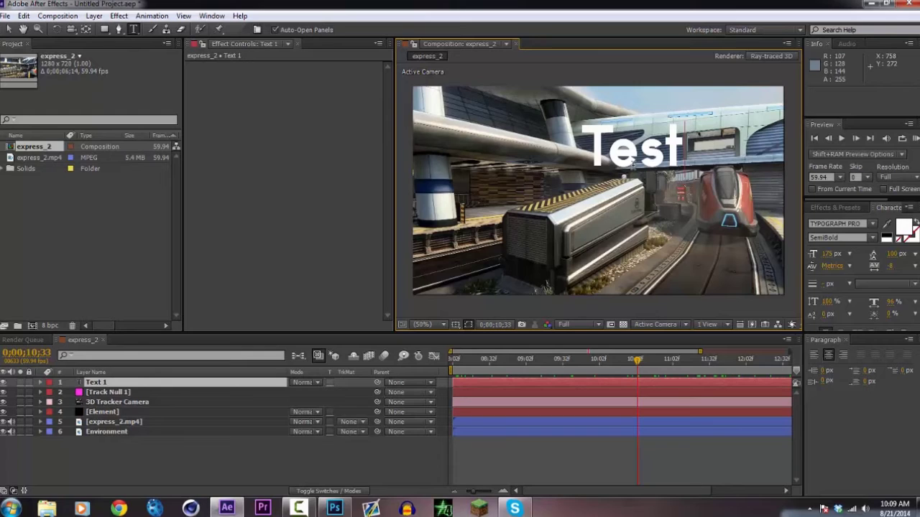
left_click(846, 339)
left_click(873, 223)
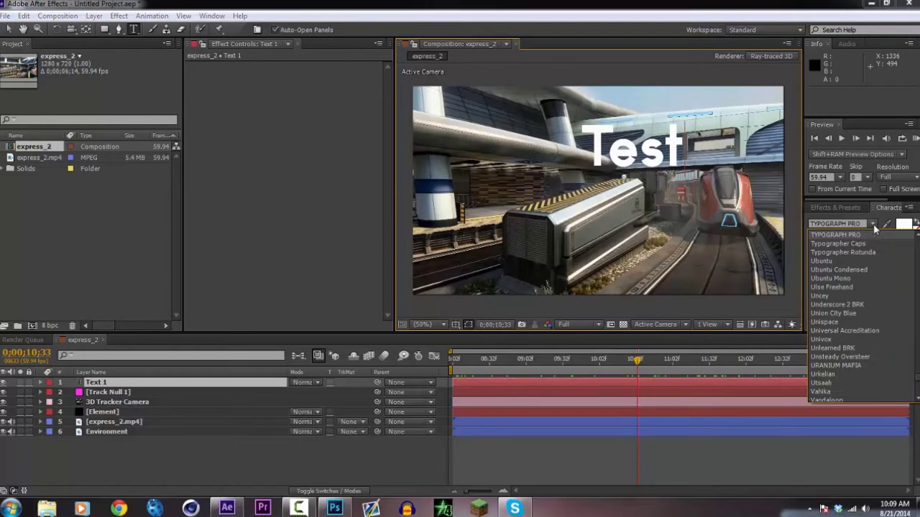
scroll(850, 300, "up", 5)
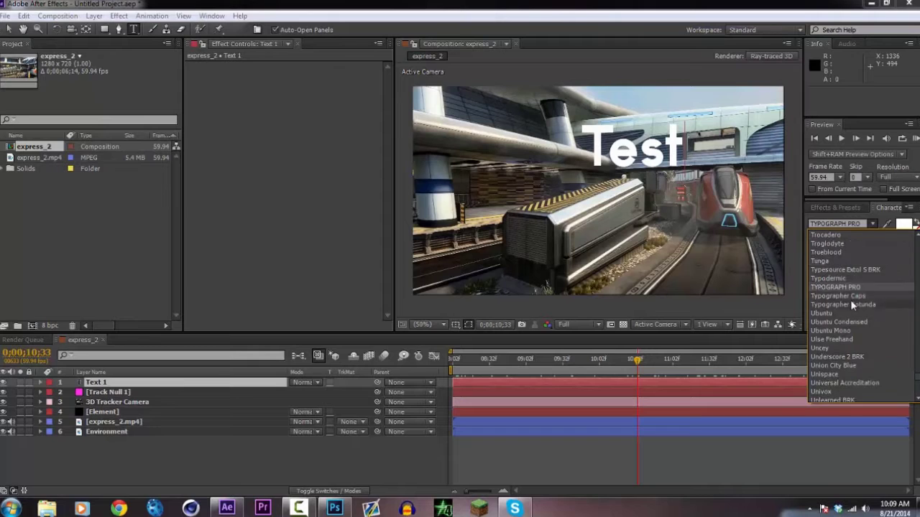
scroll(848, 252, "down", 5)
scroll(849, 272, "up", 3)
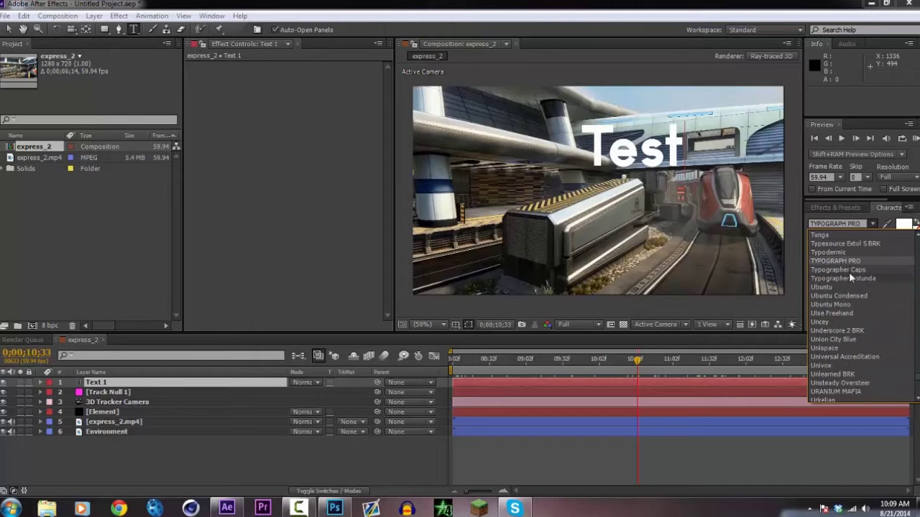
key("Escape")
Hide the Test text layer and mute the Environment layer's audio
left_click(204, 464)
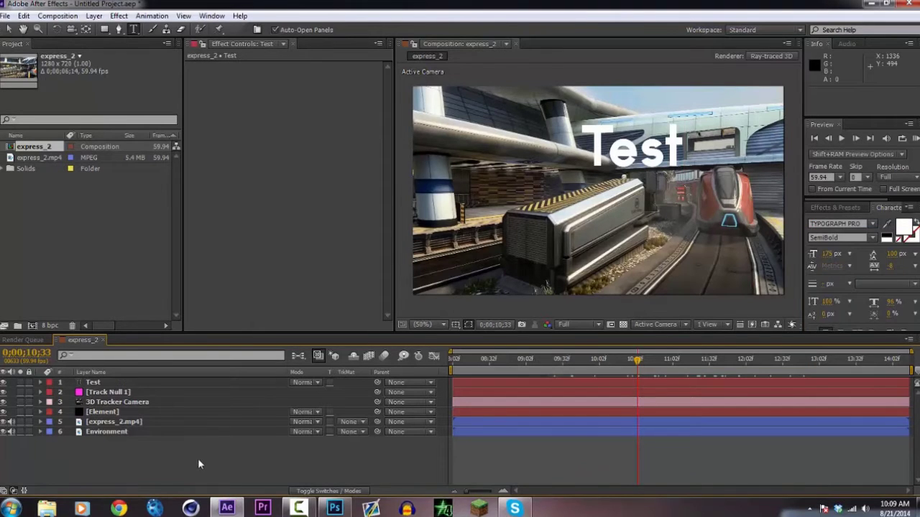
left_click(4, 383)
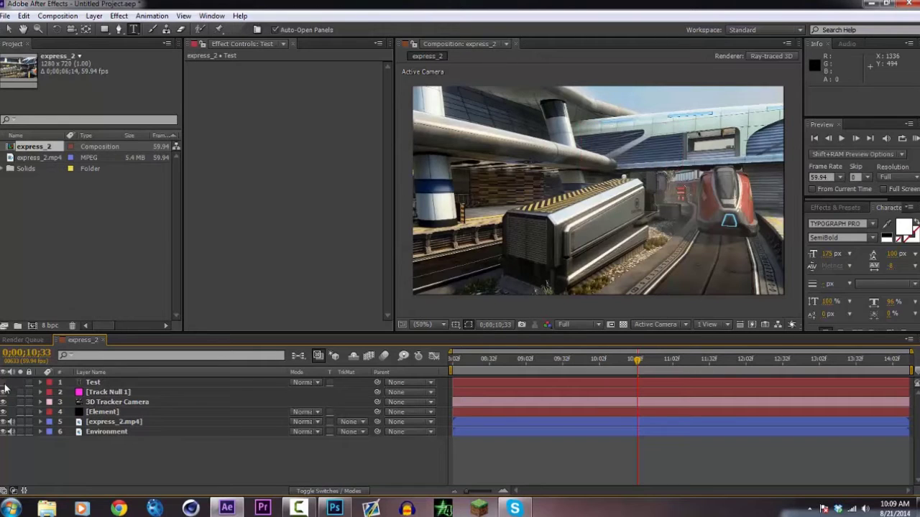
left_click(11, 432)
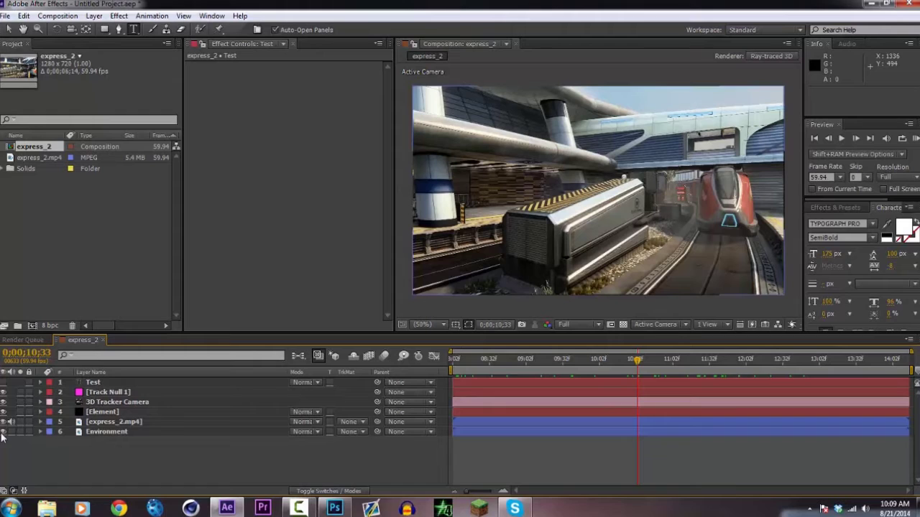
Set the Element layer's Custom Text and Masks Path Layer 1 to Test
left_click(43, 411)
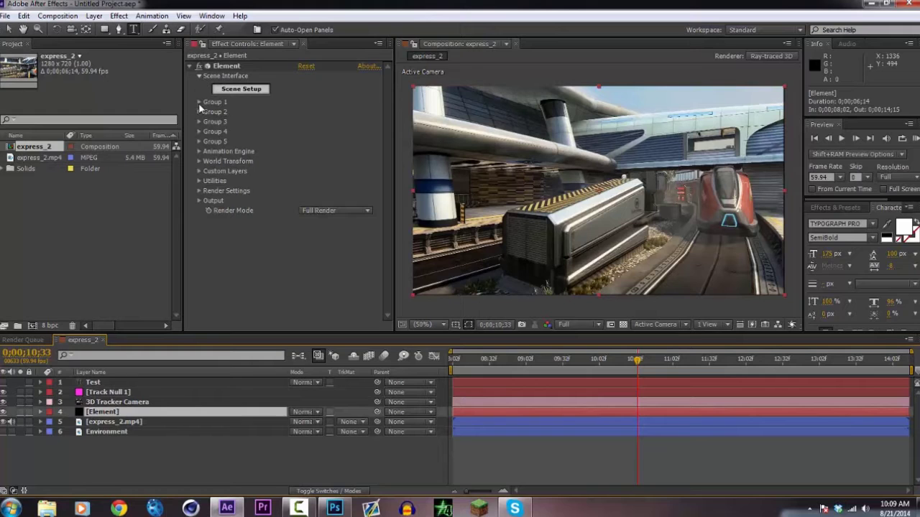
left_click(199, 102)
left_click(199, 103)
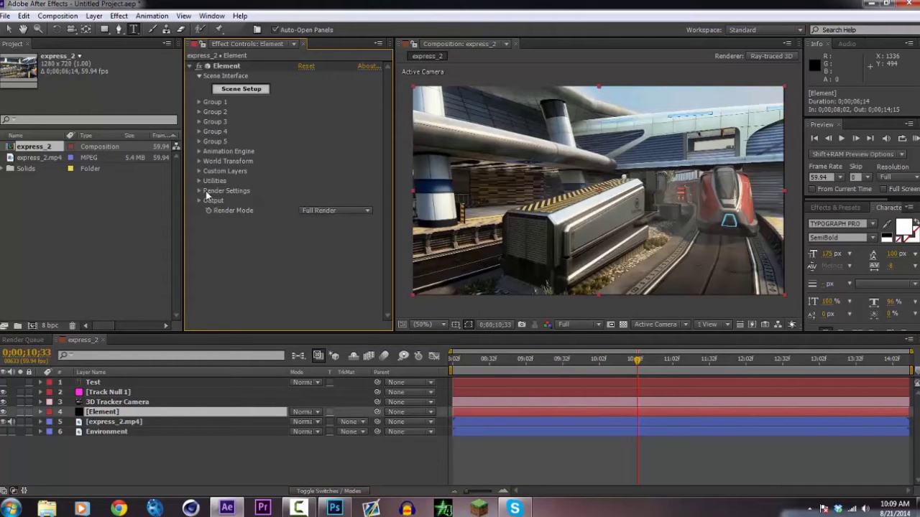
left_click(199, 172)
left_click(209, 181)
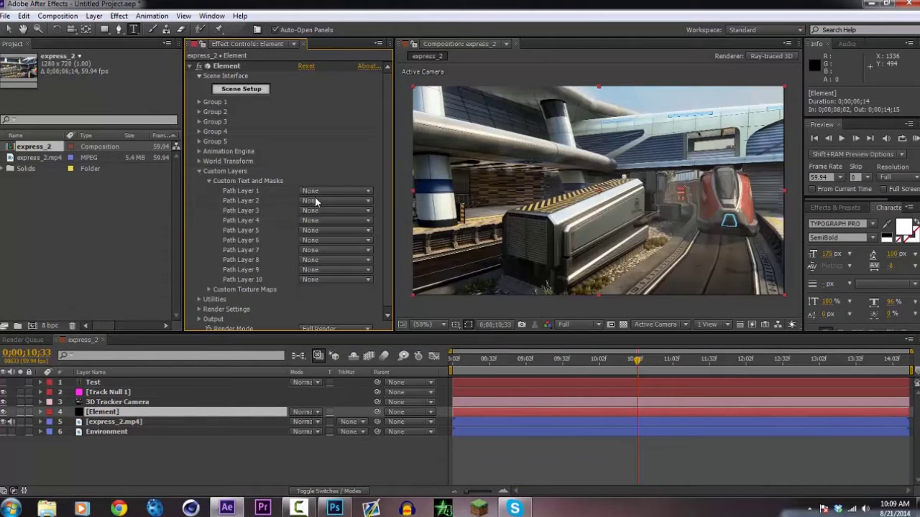
left_click(327, 191)
left_click(331, 221)
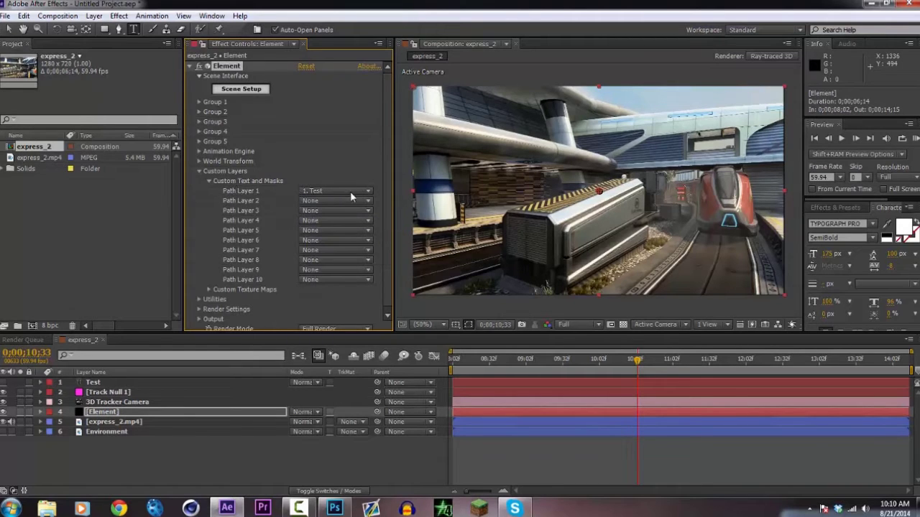
Set Custom Texture Maps Layer 1 to Environment, then return to frame 10;31
left_click(209, 181)
left_click(209, 181)
left_click(209, 182)
left_click(209, 191)
left_click(333, 202)
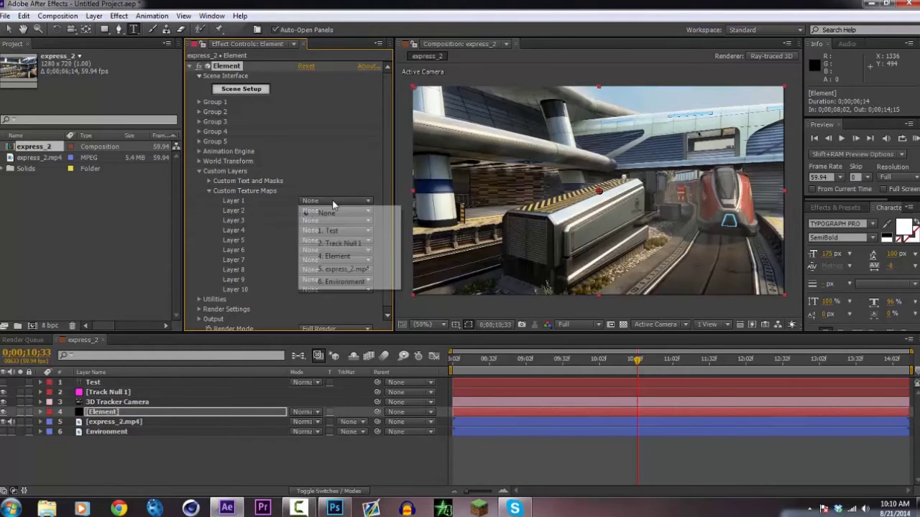
left_click(337, 282)
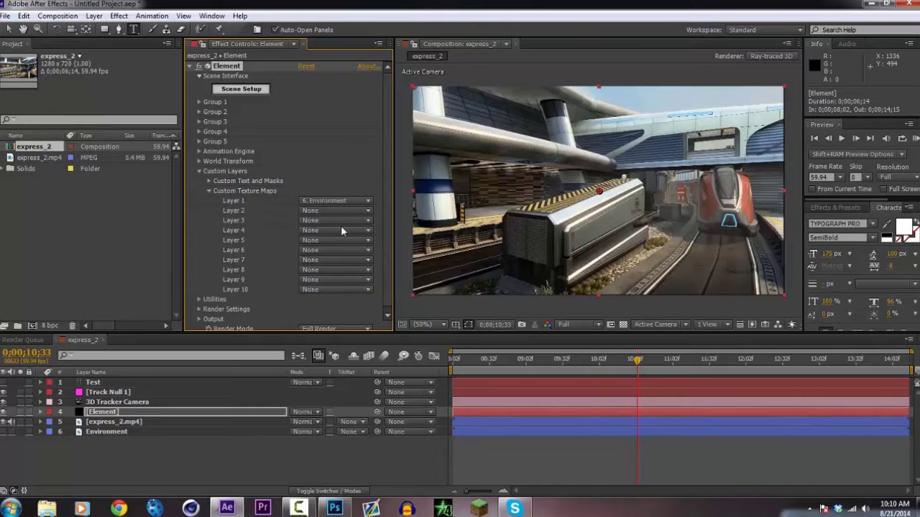
left_click(645, 364)
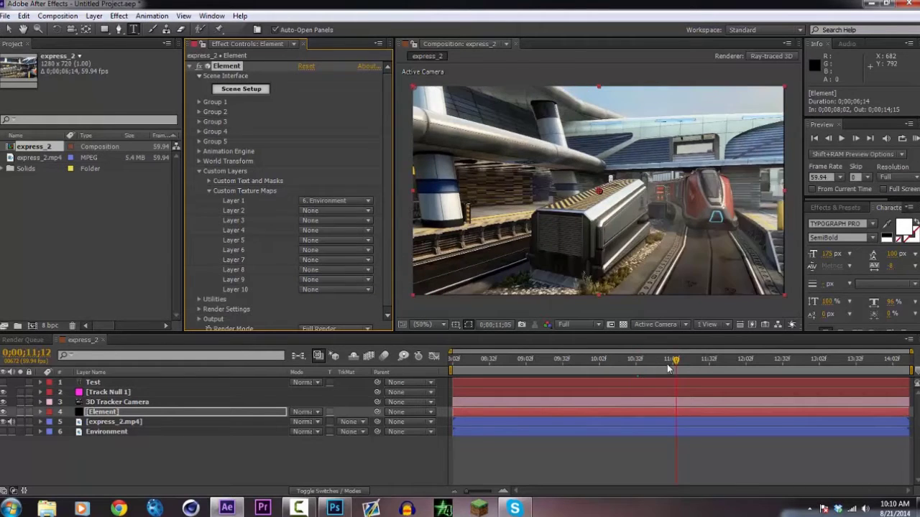
left_click_drag(668, 368, 635, 367)
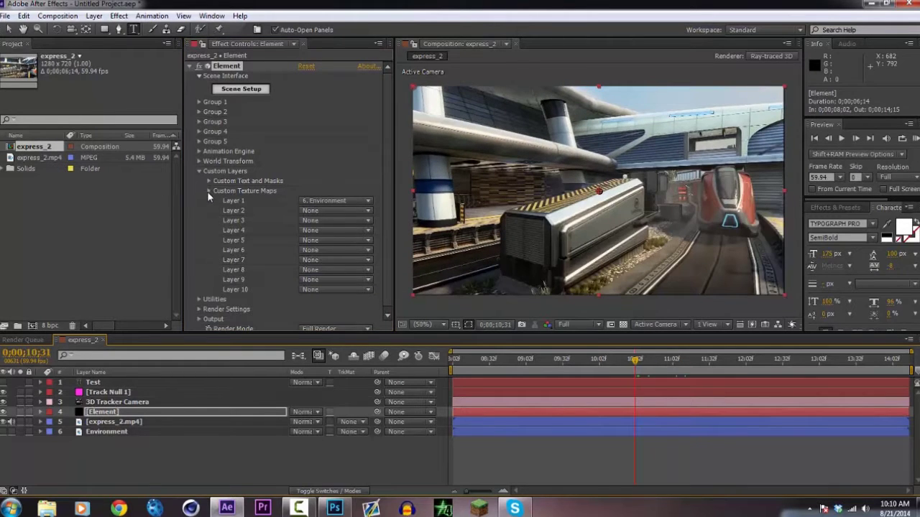
left_click(208, 192)
left_click(242, 90)
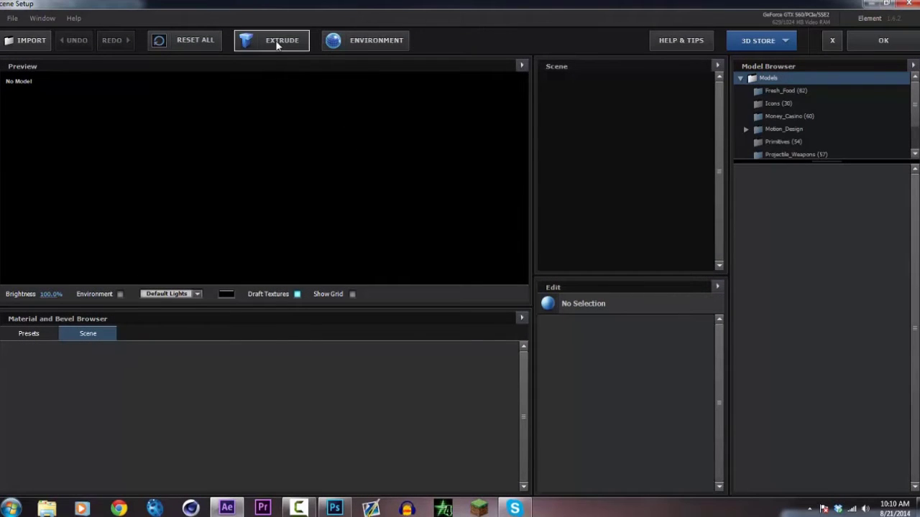
left_click(276, 45)
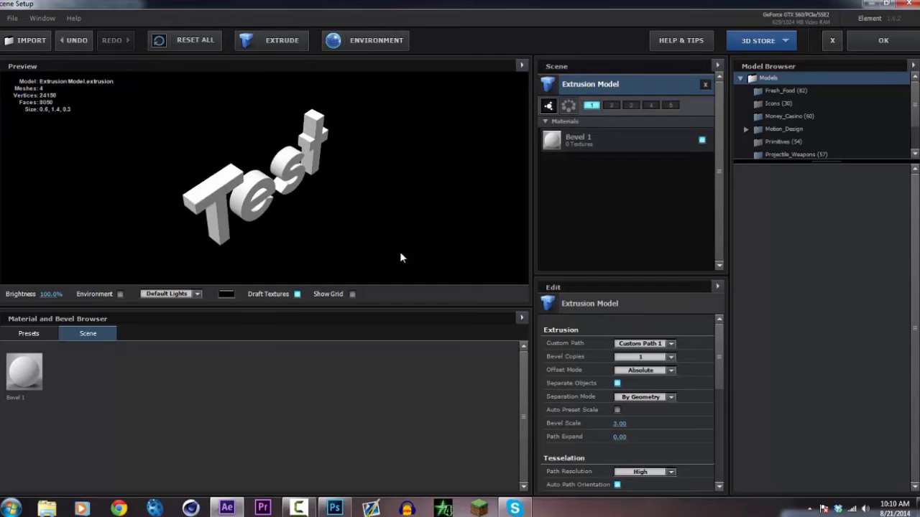
left_click_drag(401, 258, 222, 198)
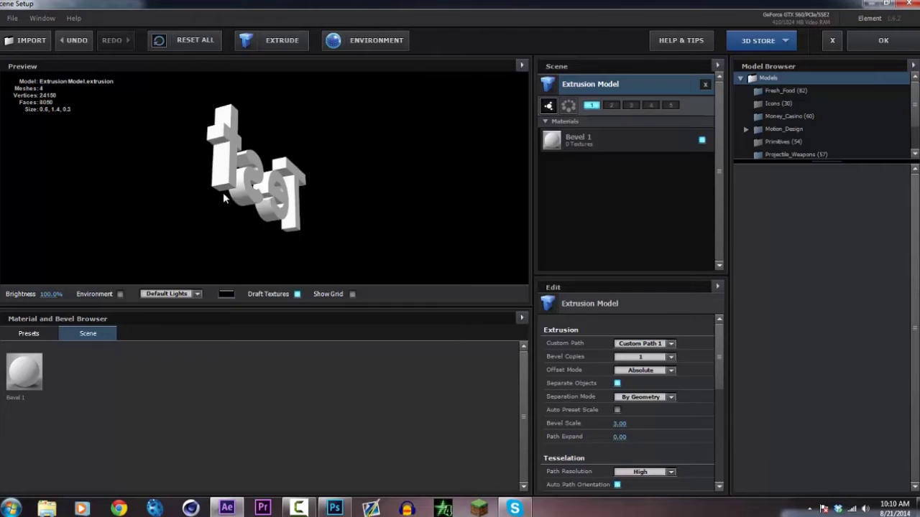
left_click(30, 333)
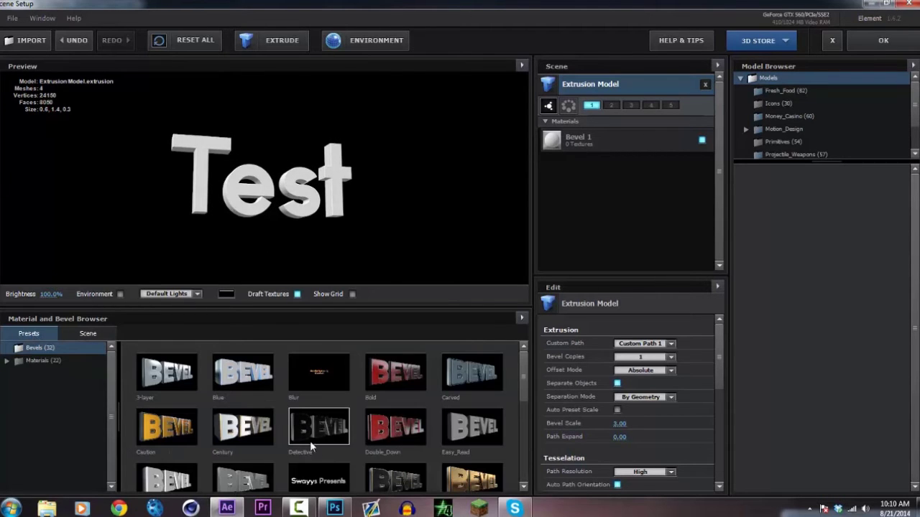
left_click(311, 441)
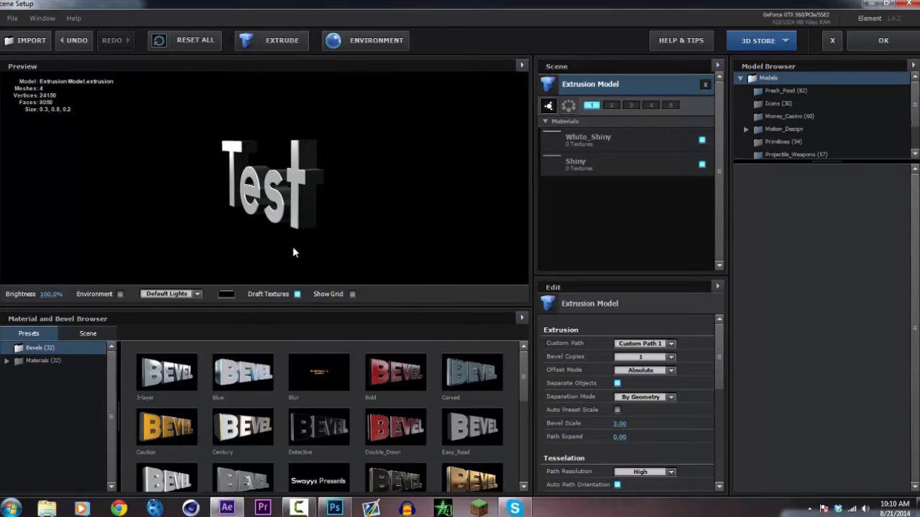
left_click_drag(293, 249, 180, 240)
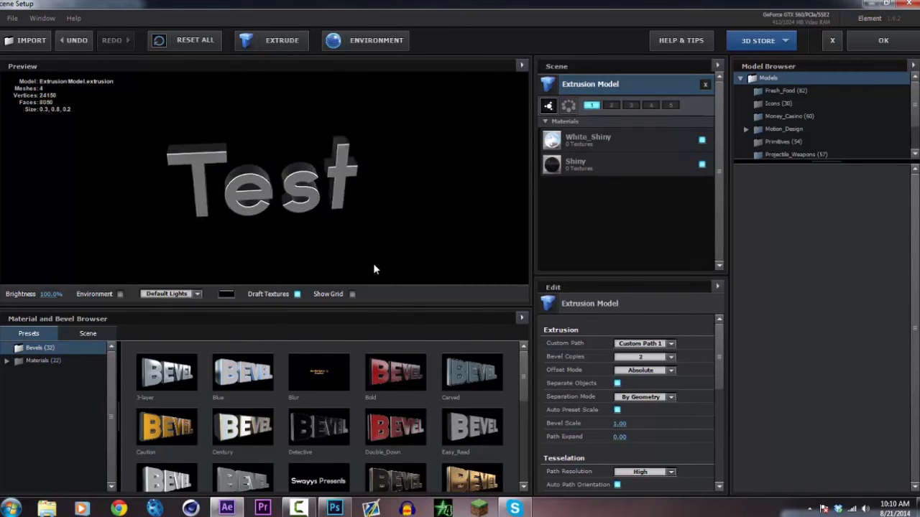
left_click_drag(373, 263, 189, 200)
mouse_move(291, 212)
left_mouse_down()
mouse_move(386, 230)
mouse_move(382, 213)
mouse_move(405, 226)
left_mouse_up()
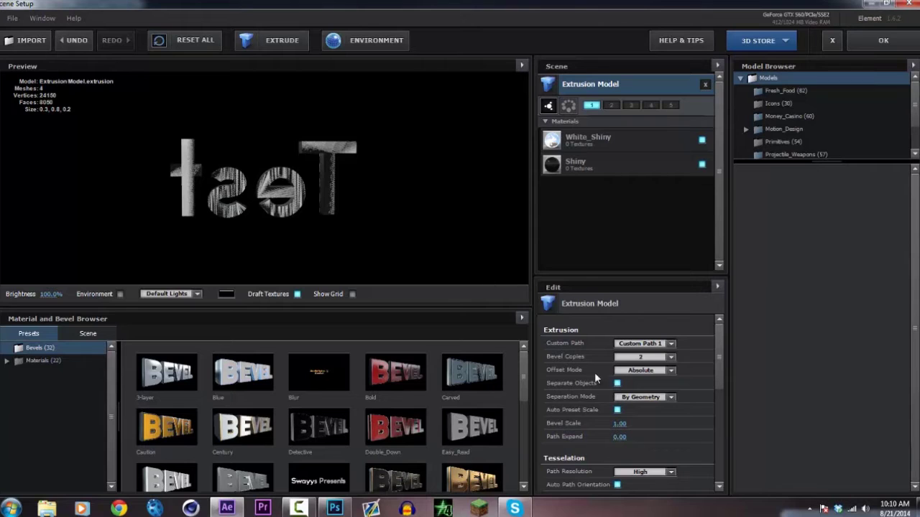
left_click_drag(341, 180, 347, 202)
left_click_drag(264, 164, 225, 182)
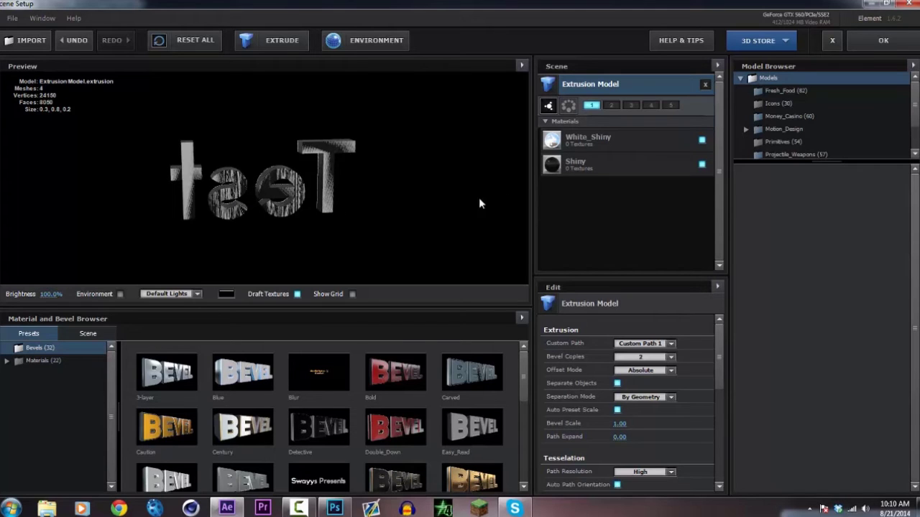
Set the Shiny material's Bevel Z Offset to -0.01 and orbit to check it
left_click(588, 165)
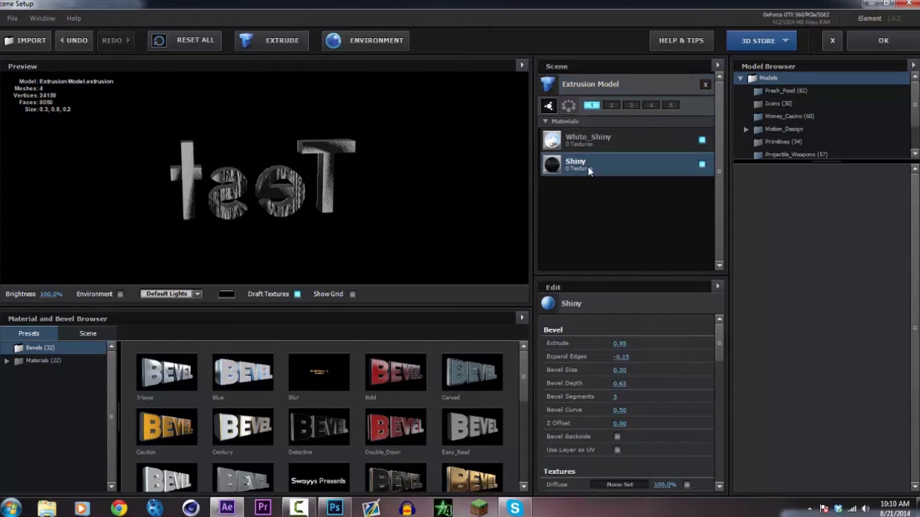
left_click(620, 424)
type("-")
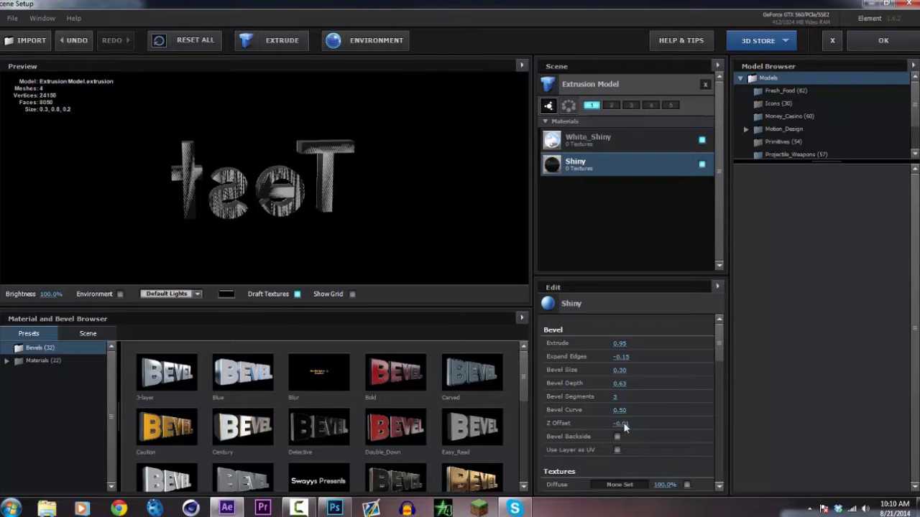
left_click_drag(465, 239, 320, 134)
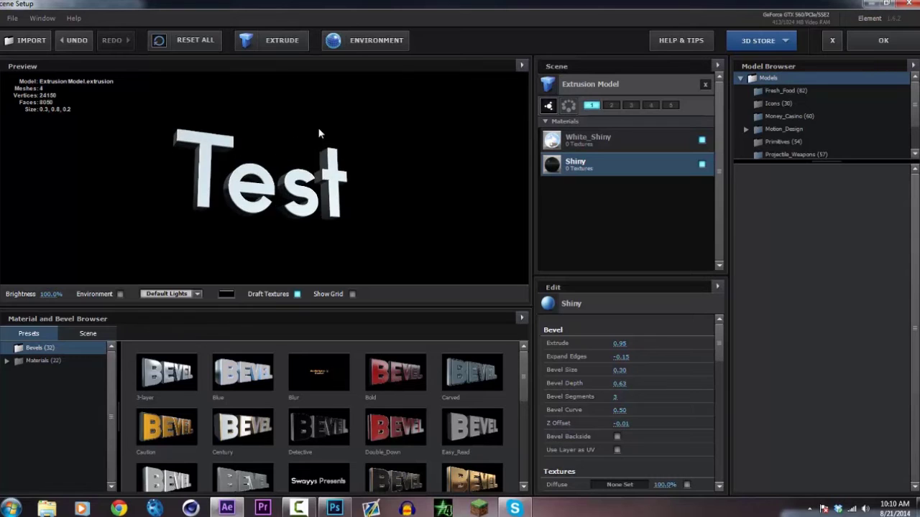
Choose Custom Layer 1 as the environment map and orbit to inspect the reflections
left_click(391, 42)
left_click(458, 200)
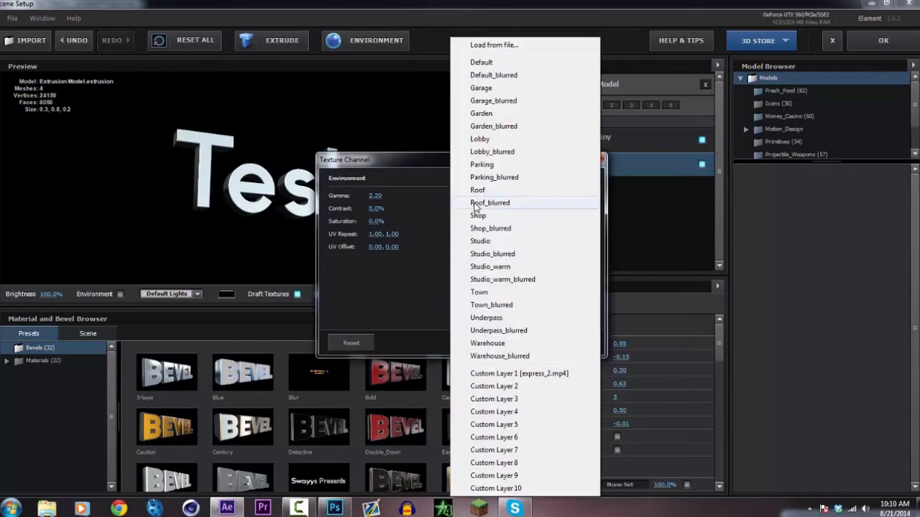
left_click(546, 375)
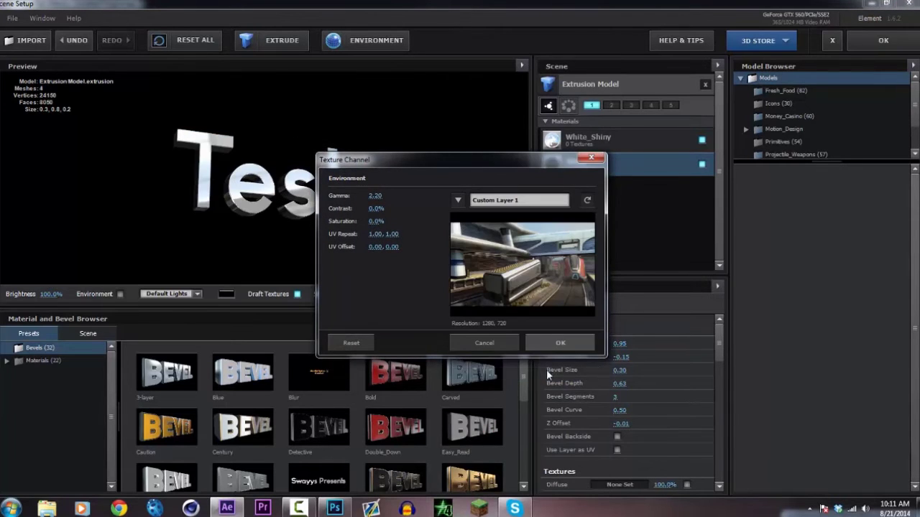
left_click(587, 342)
left_click(369, 43)
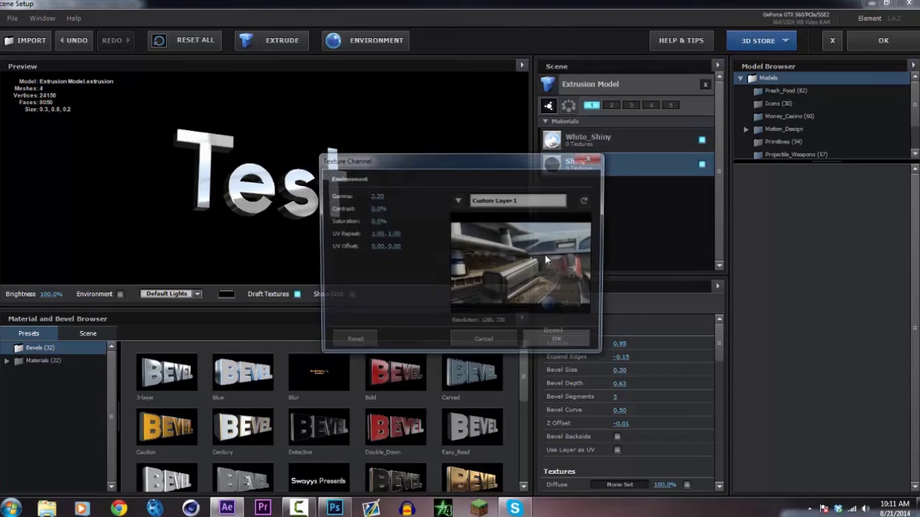
left_click(460, 200)
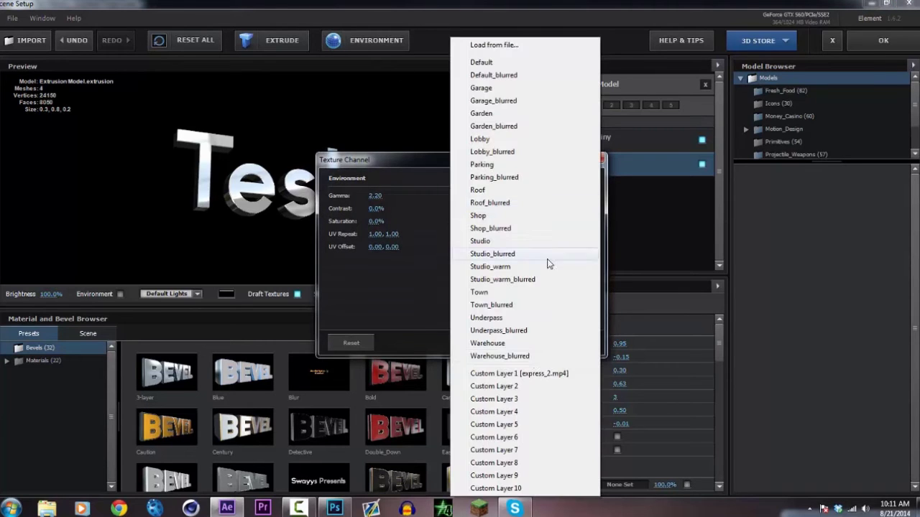
left_click(556, 374)
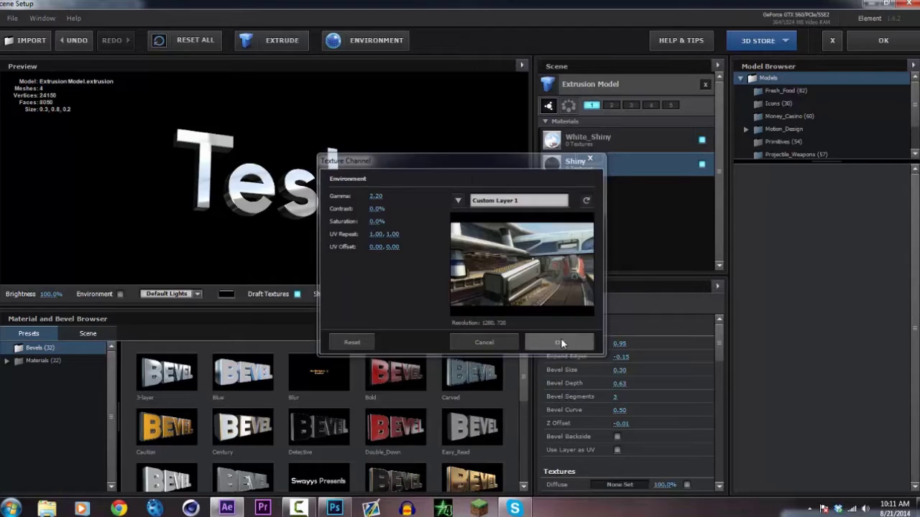
left_click(560, 340)
left_click_drag(333, 239, 296, 190)
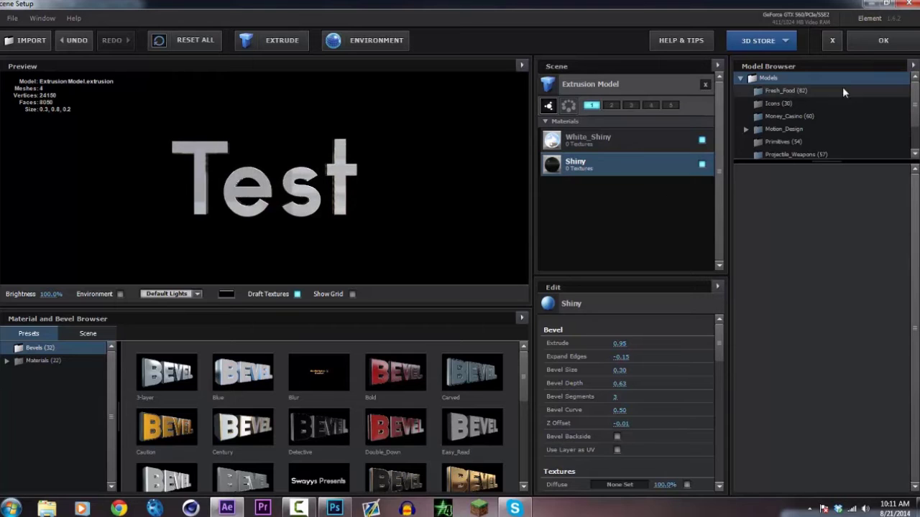
Close Element's Scene Setup with OK and scrub through the express_2 composition
left_click(881, 50)
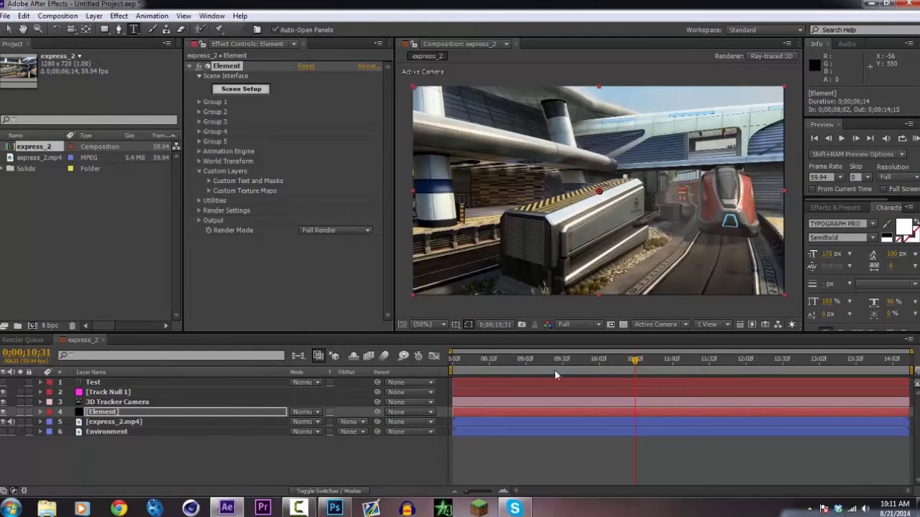
left_click_drag(586, 360, 652, 358)
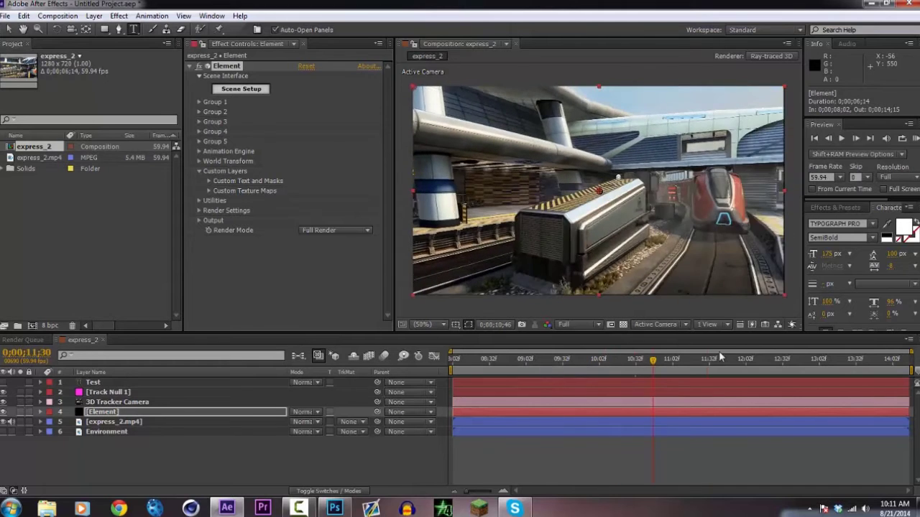
left_click_drag(721, 357, 668, 359)
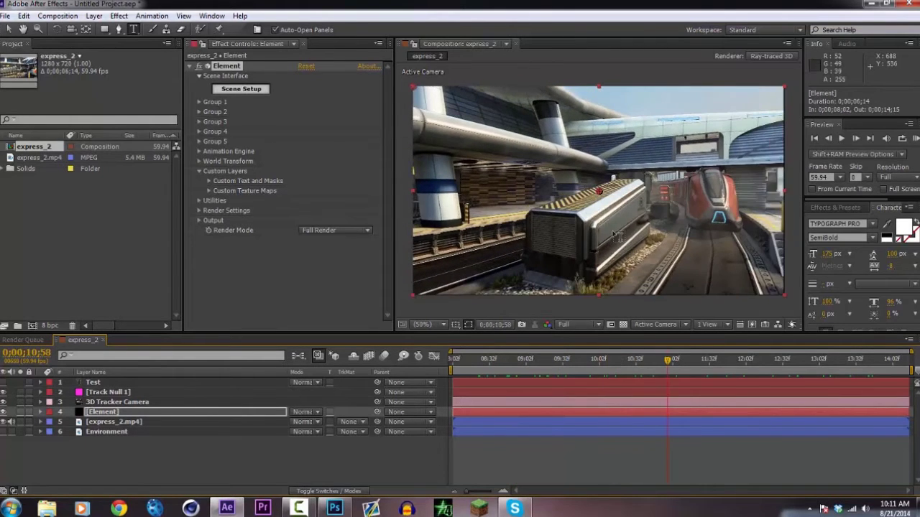
Show Track Null 1's Position and expand Element's Group 1 Particle Replicator settings
left_click(137, 392)
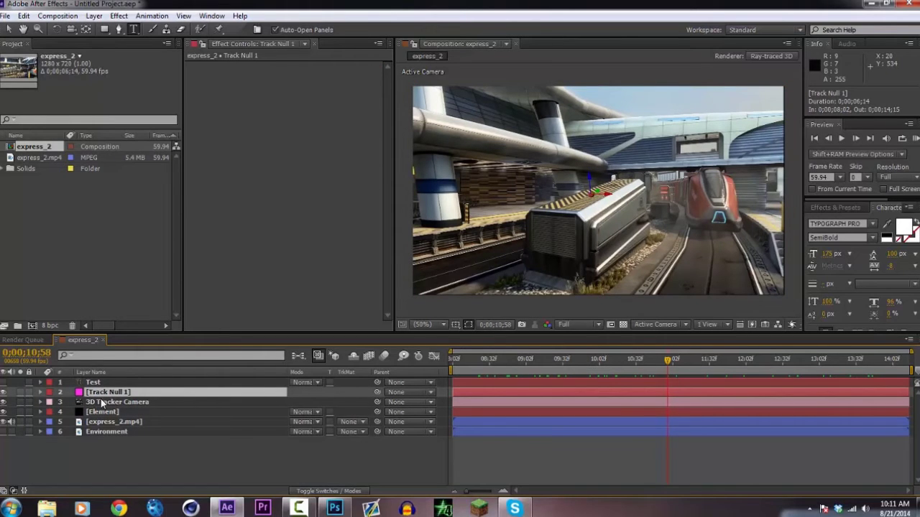
key("p")
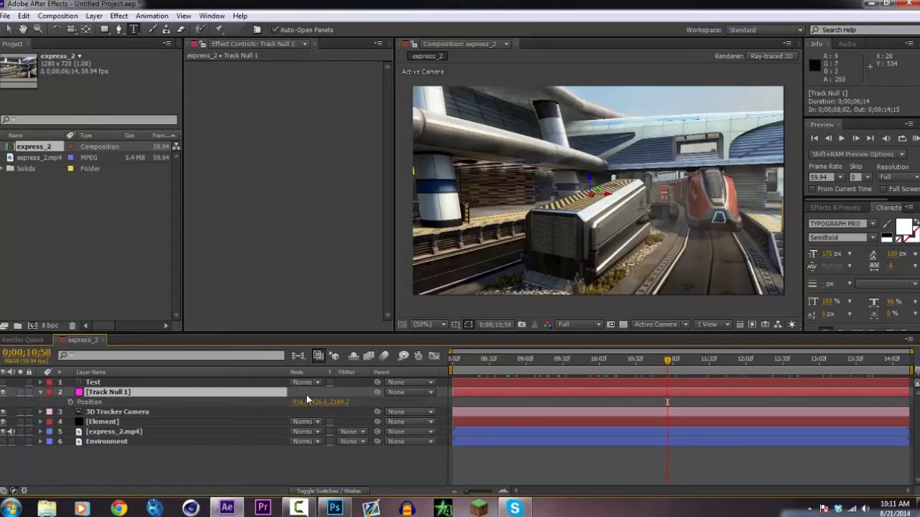
left_click(117, 423)
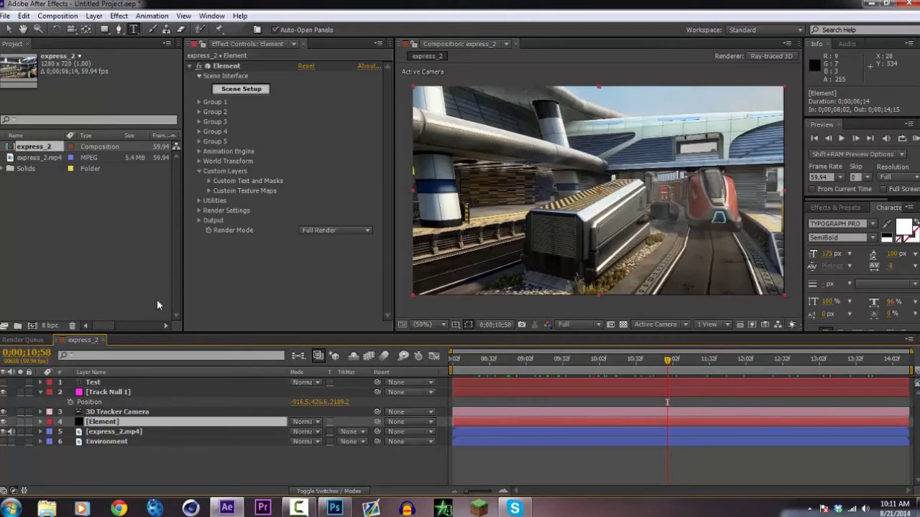
left_click(200, 102)
left_click(209, 112)
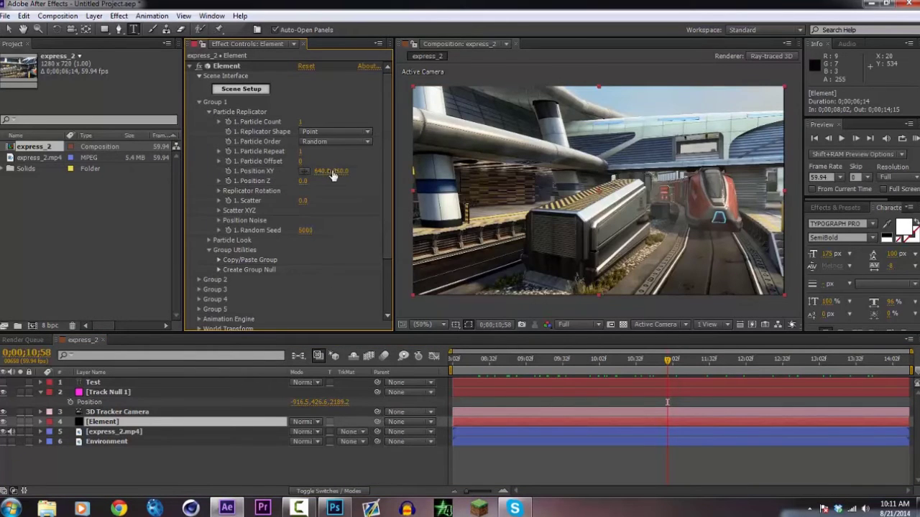
left_click_drag(668, 359, 583, 364)
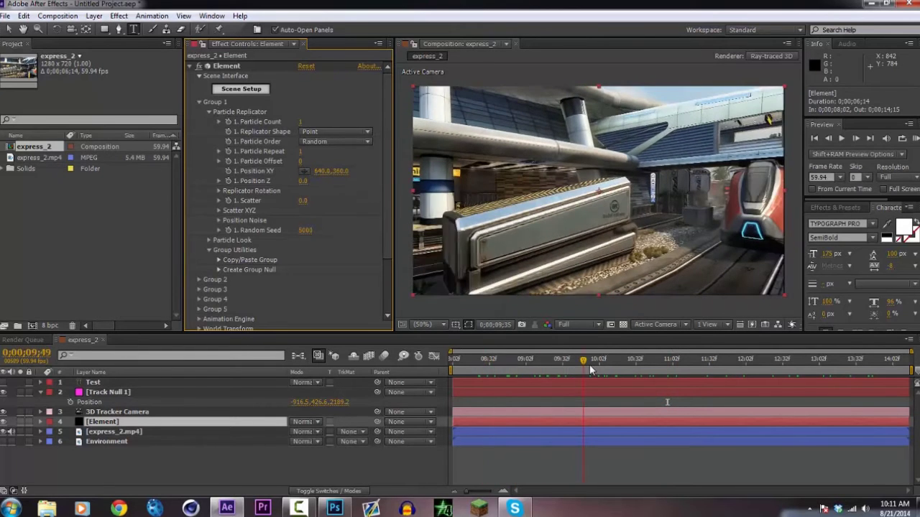
Copy the null's position into Element's Position XY (-916.5, 426.6) and Position Z (2189.2)
left_click(294, 402)
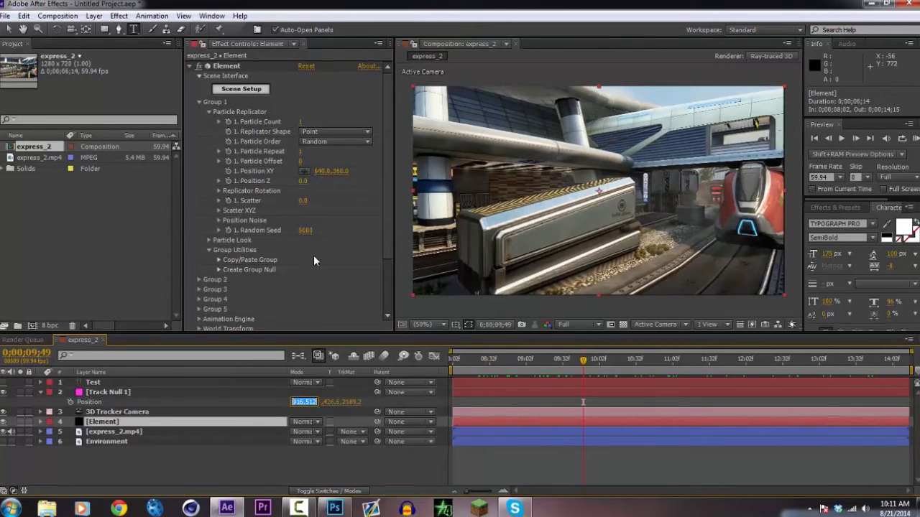
left_click(319, 171)
type("-916.512")
left_click(320, 402)
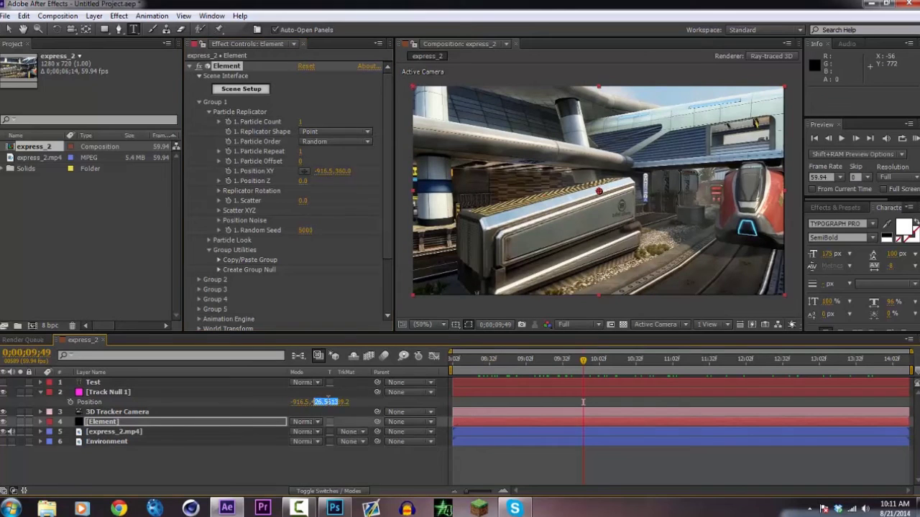
left_click(342, 172)
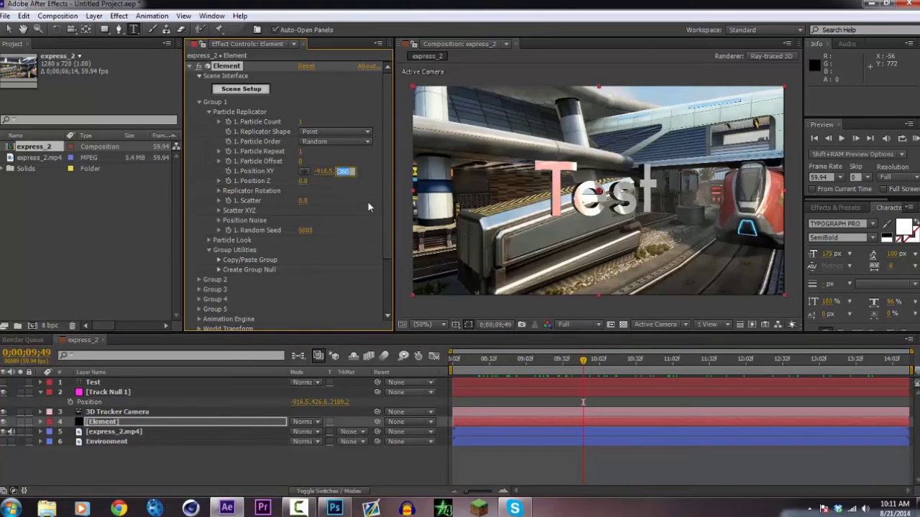
left_click(345, 402)
key("ctrl+c")
left_click(303, 180)
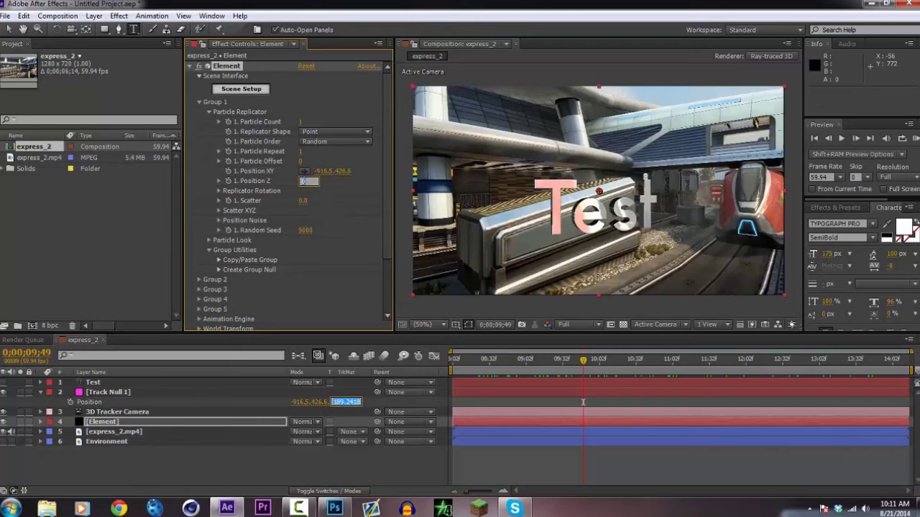
key("ctrl+v")
key("Return")
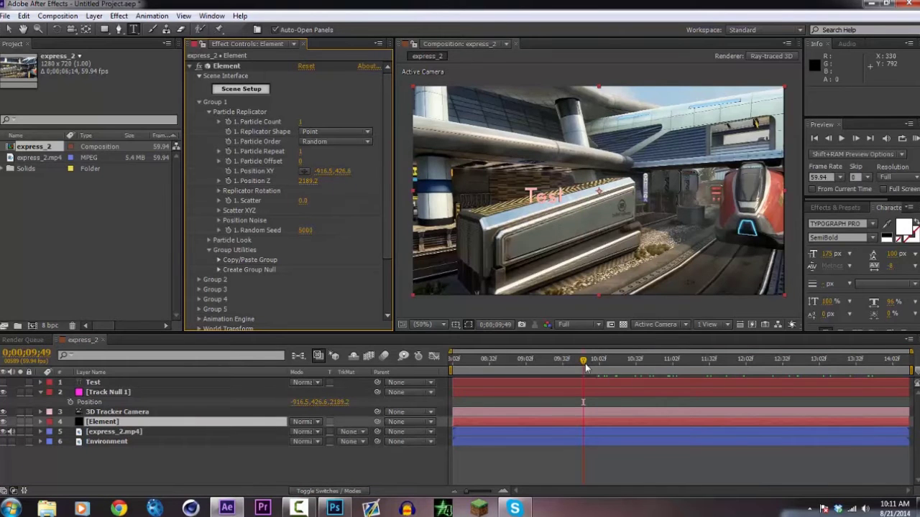
left_click_drag(586, 368, 725, 368)
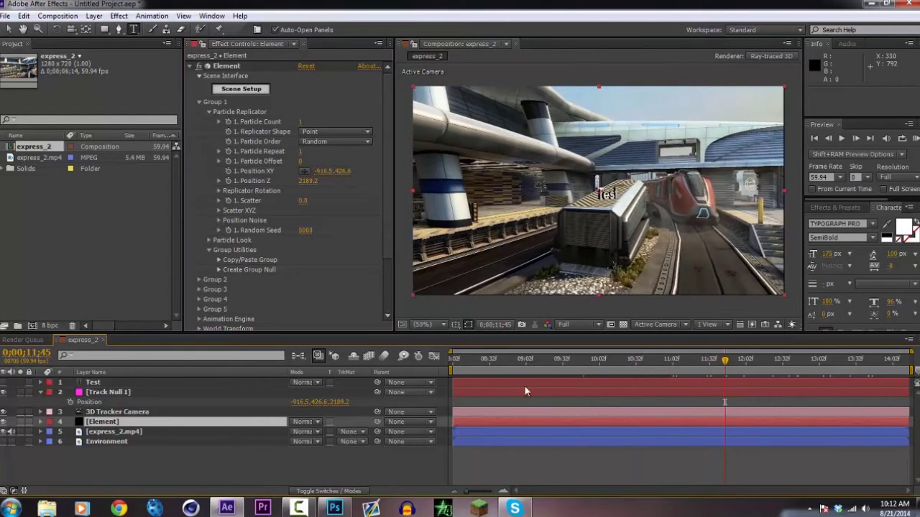
Collapse Track Null 1's properties and delete the Track Null 1 layer
left_click(40, 392)
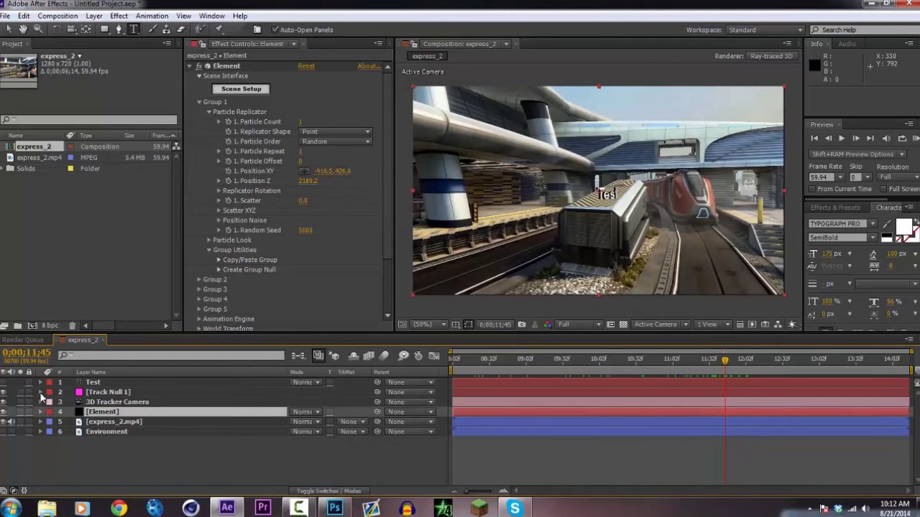
left_click(128, 443)
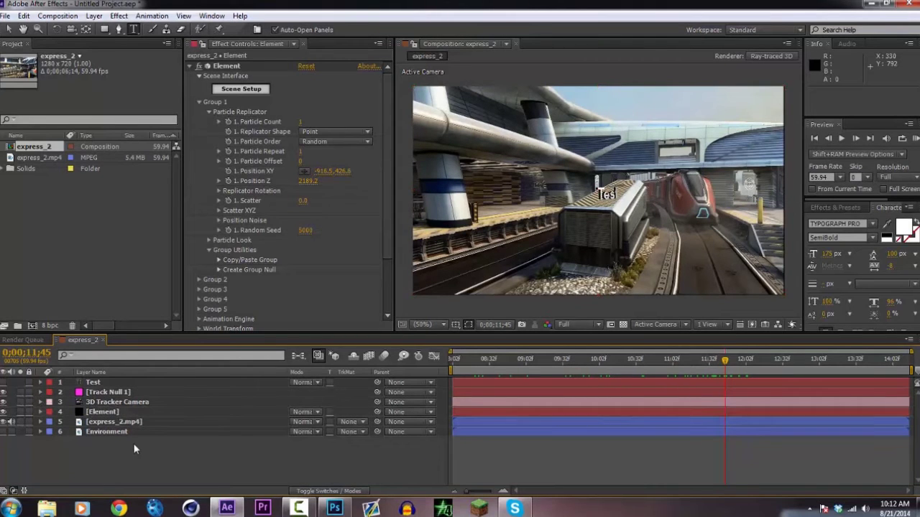
left_click(119, 394)
key("Delete")
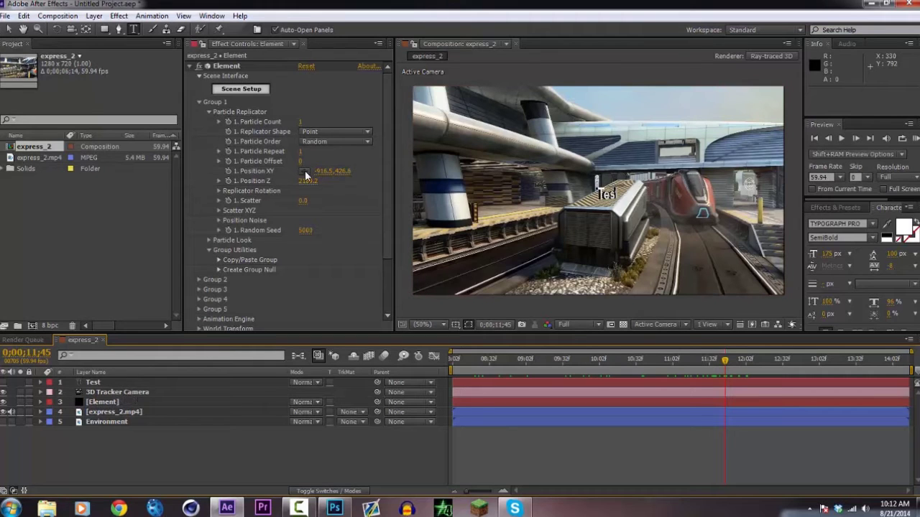
Tilt the Test text to Replicator X Rotation 1° and Y Rotation -25°
left_click(218, 191)
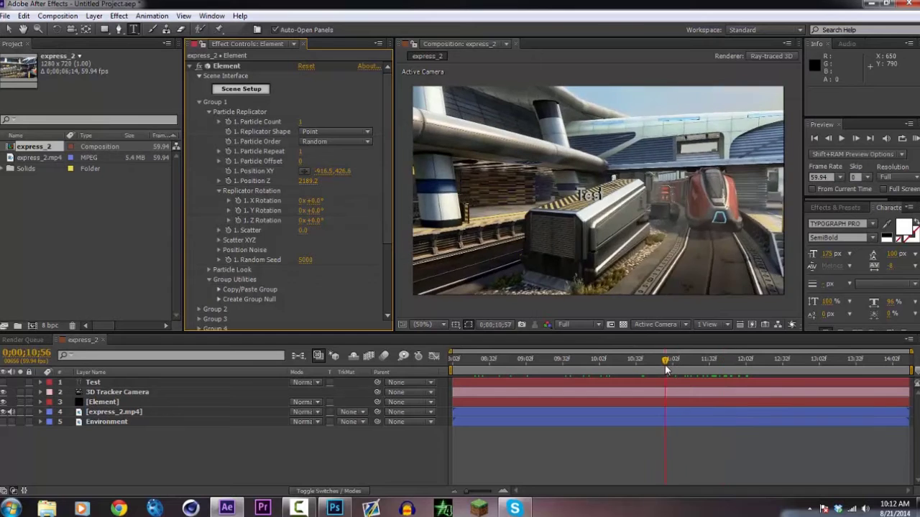
left_click_drag(665, 364, 829, 363)
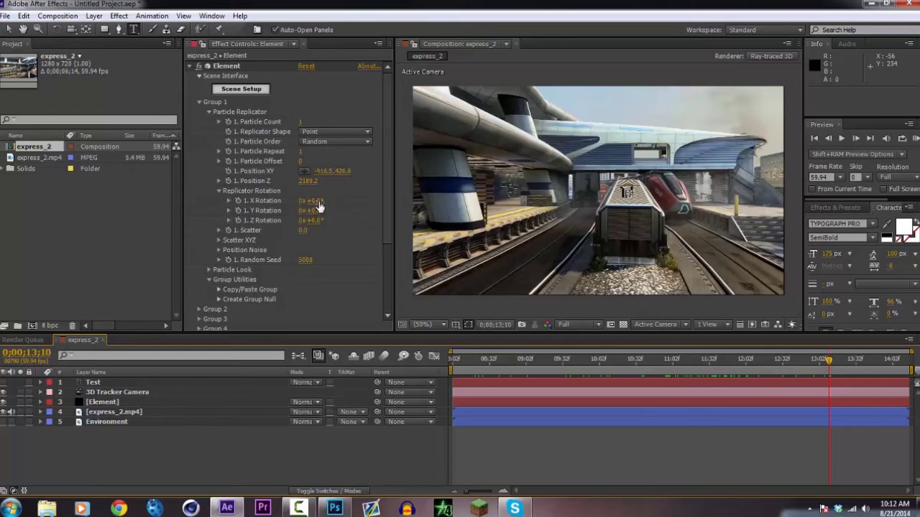
left_click_drag(321, 200, 325, 201)
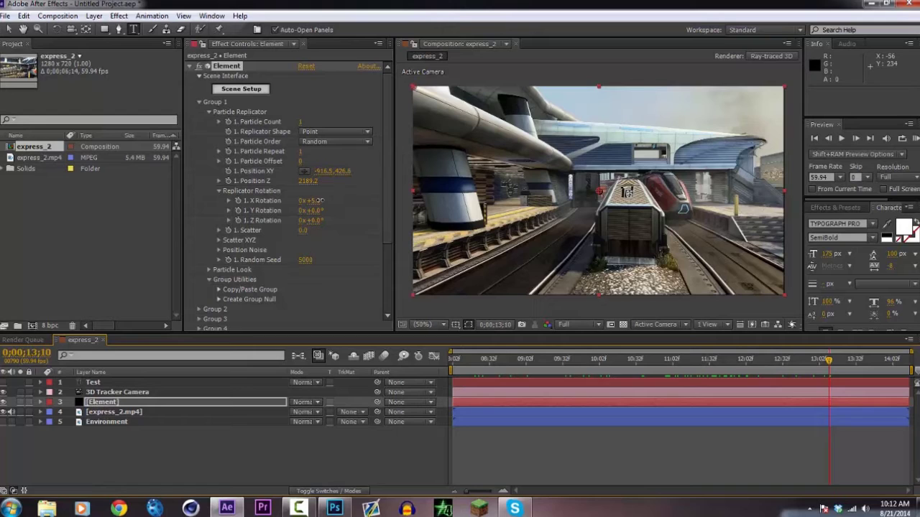
left_click_drag(320, 210, 304, 209)
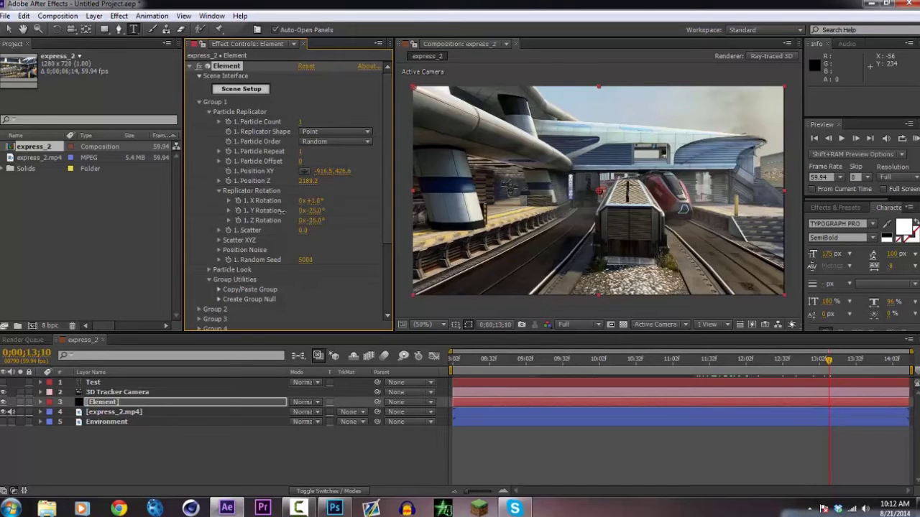
left_click_drag(629, 359, 508, 359)
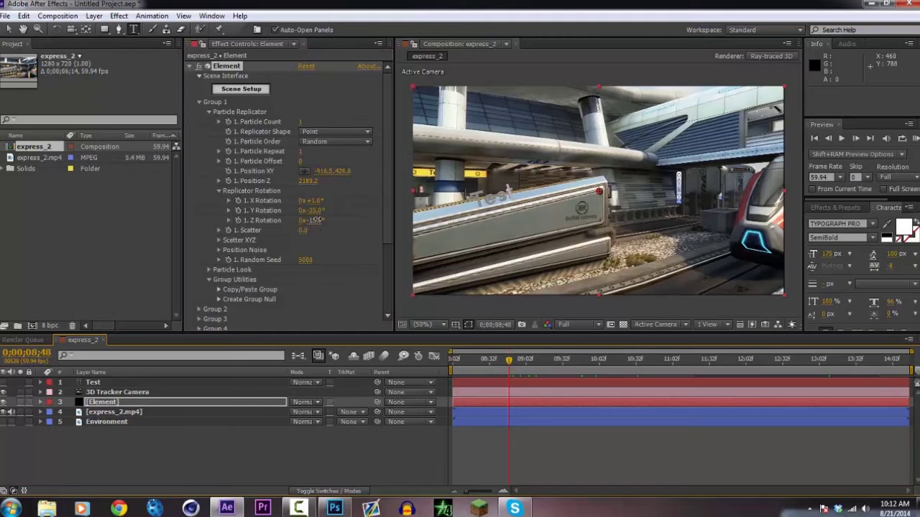
Set Position XY to -916.5, 383.6 and ease the Z Rotation to about -10°
left_click_drag(316, 220, 322, 242)
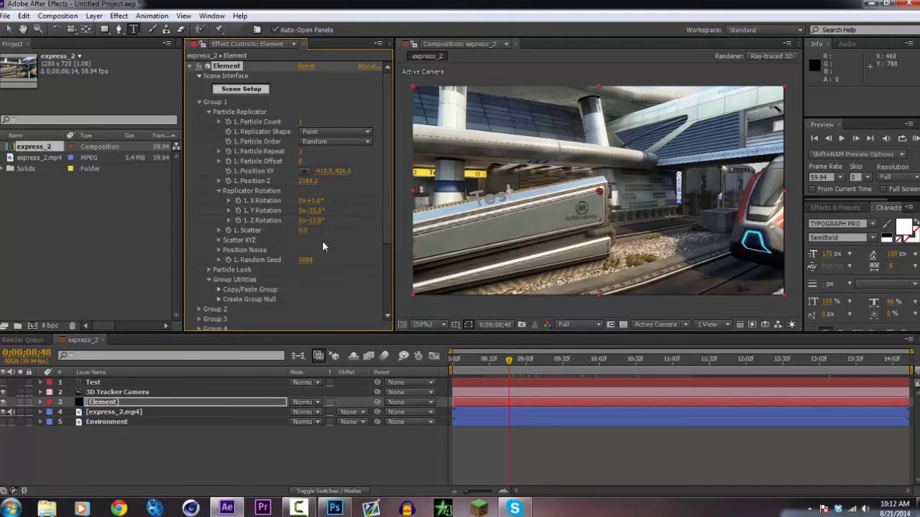
left_click(321, 171)
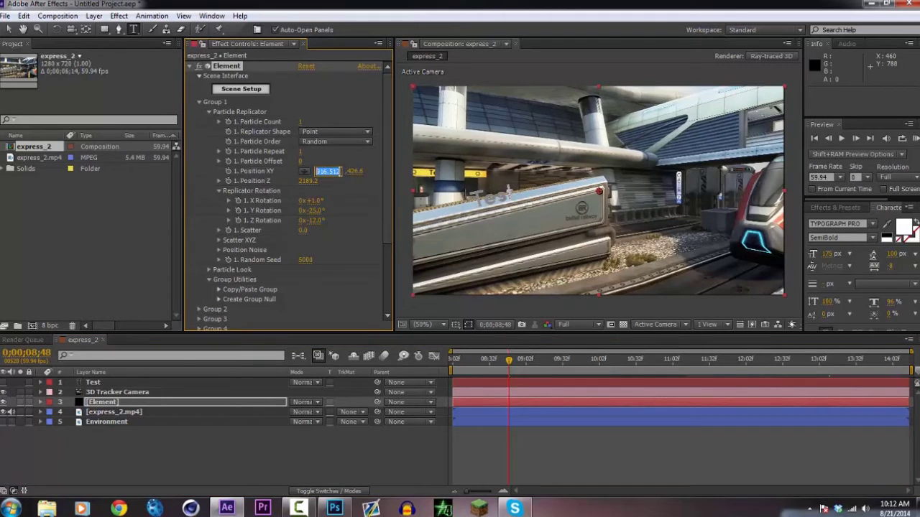
type("-916.5")
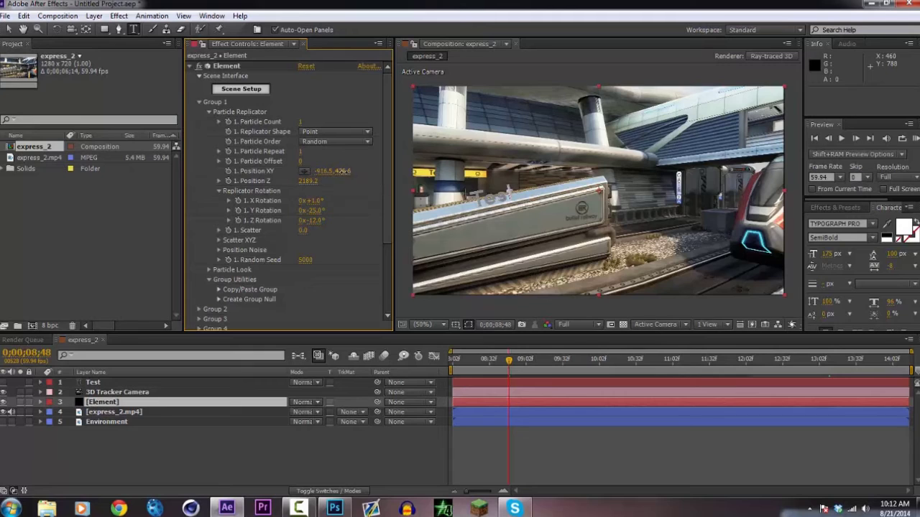
key("Return")
left_click_drag(357, 171, 270, 172)
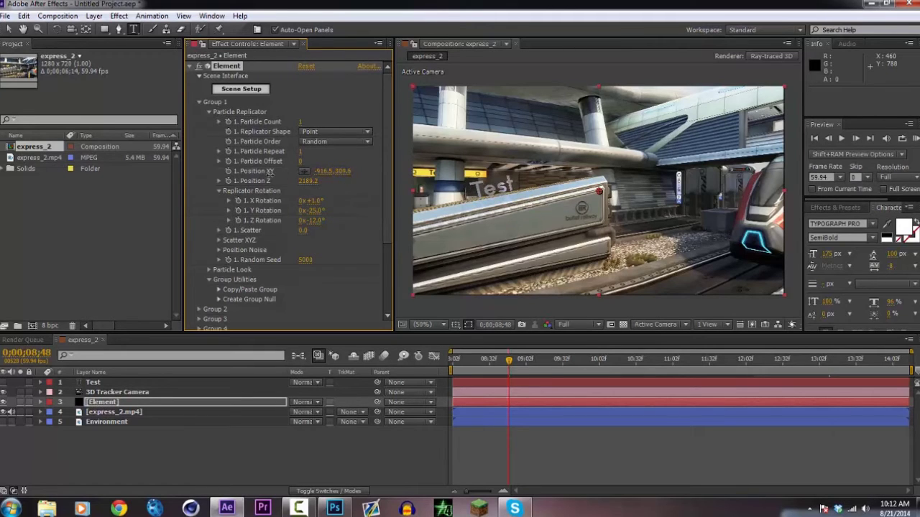
left_click_drag(509, 359, 488, 352)
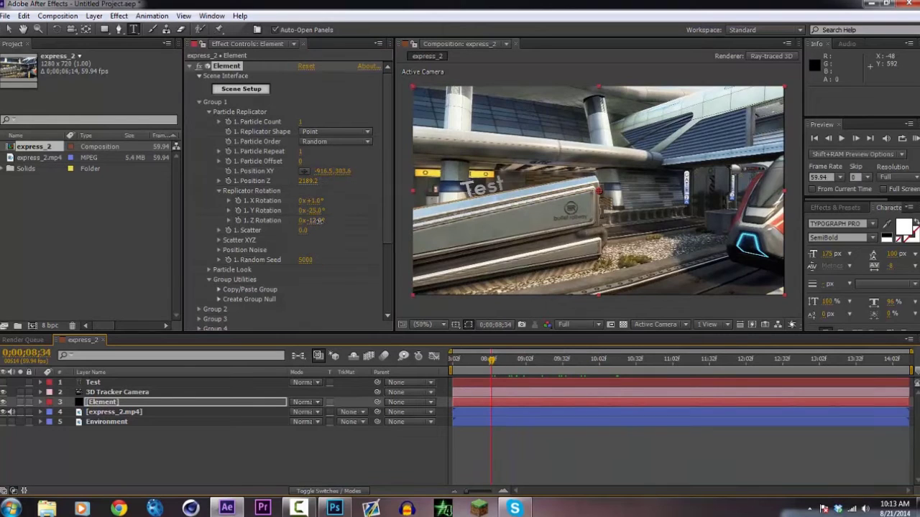
left_click_drag(322, 221, 323, 220)
Fine-tune Z Rotation, then set Particle Look's Particle Size to 30
left_click(321, 221)
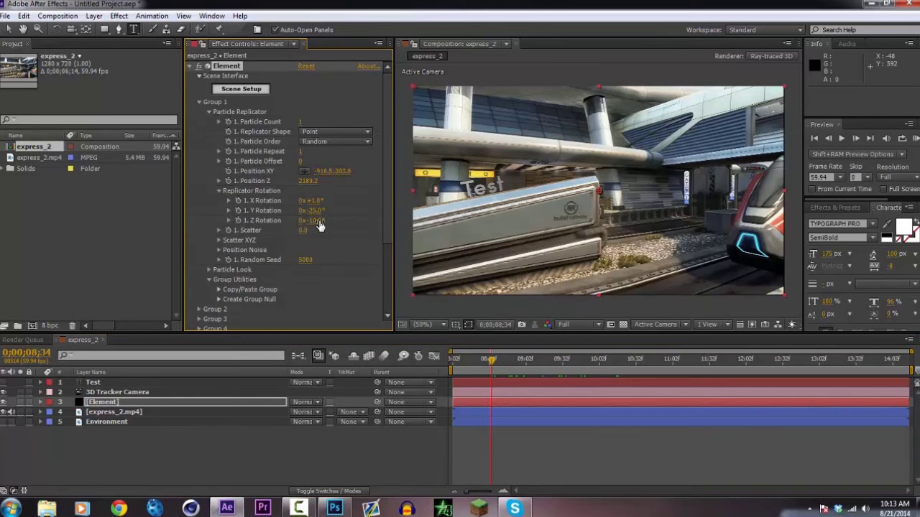
left_click(208, 270)
scroll(322, 281, "down", 1)
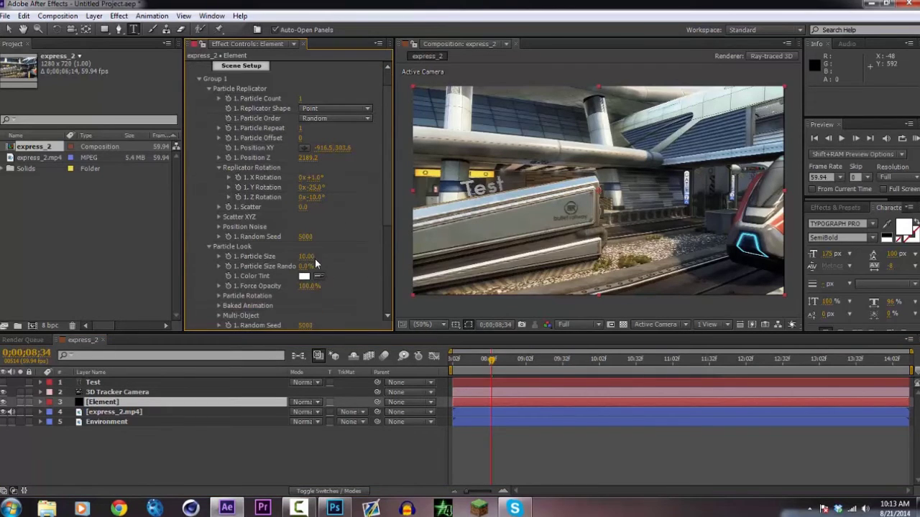
left_click_drag(307, 256, 356, 262)
left_click(308, 257)
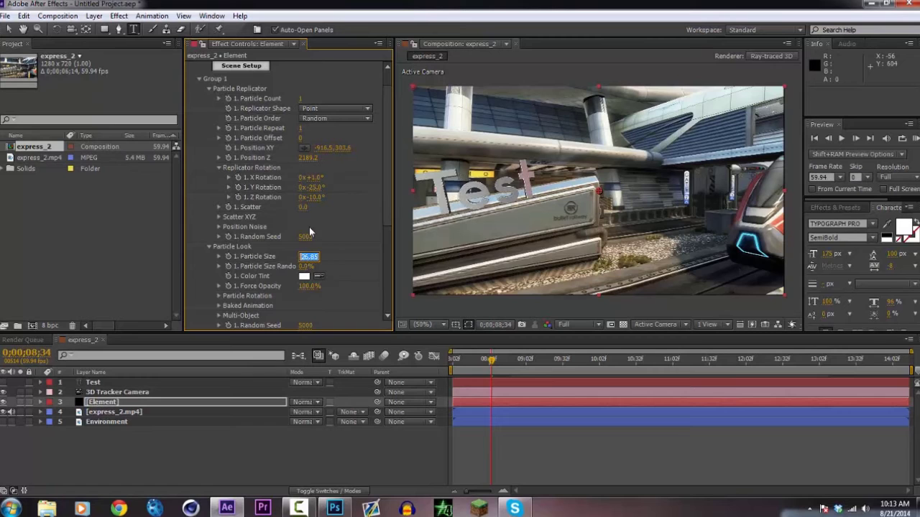
type("30")
key("Return")
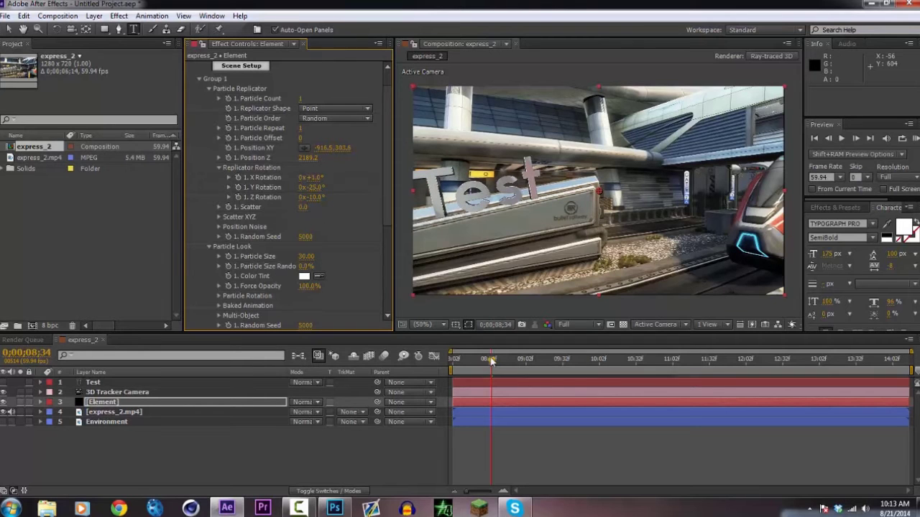
left_click_drag(491, 363, 506, 347)
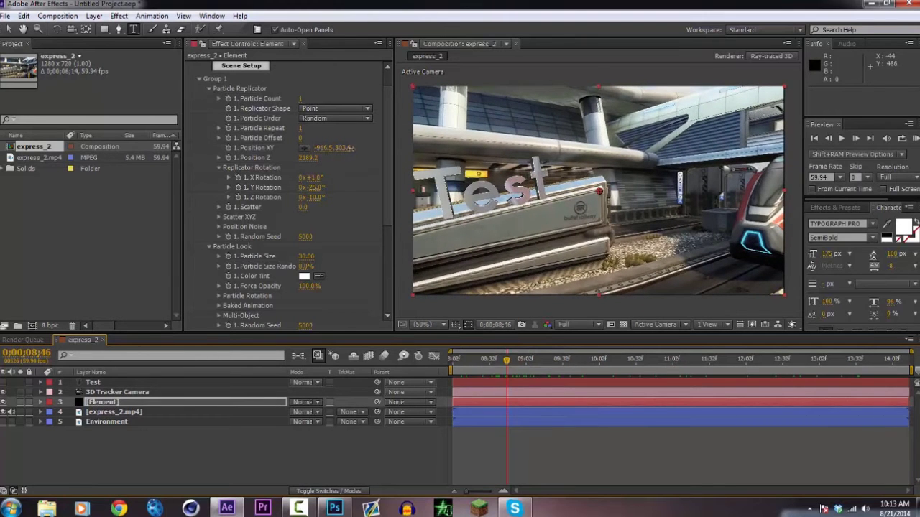
Lower the Test text to Position XY -916.5, 83.6 and check later frames
left_click(223, 142)
left_click_drag(340, 148, 282, 151)
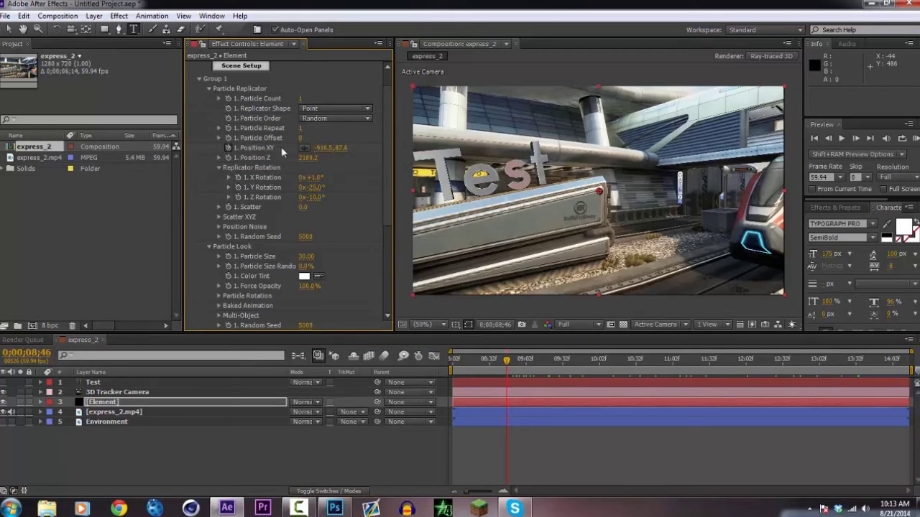
left_click_drag(345, 148, 339, 148)
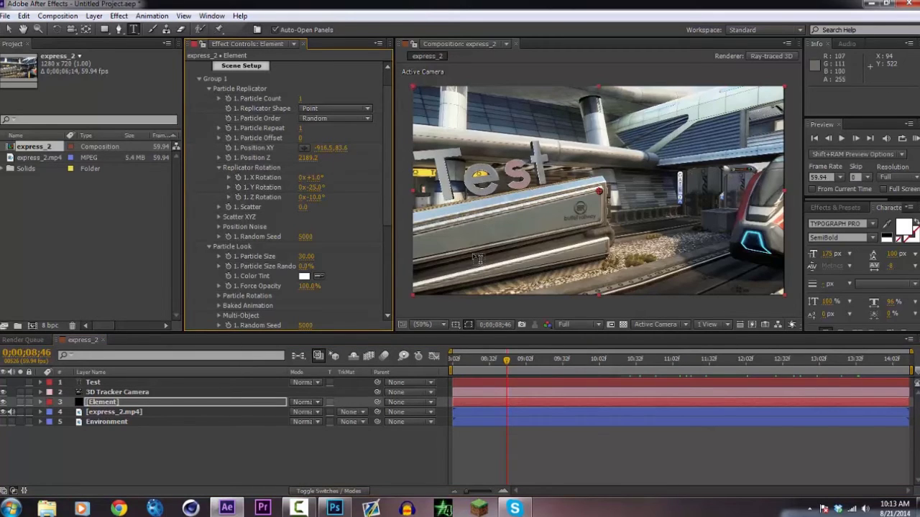
left_click_drag(507, 359, 420, 369)
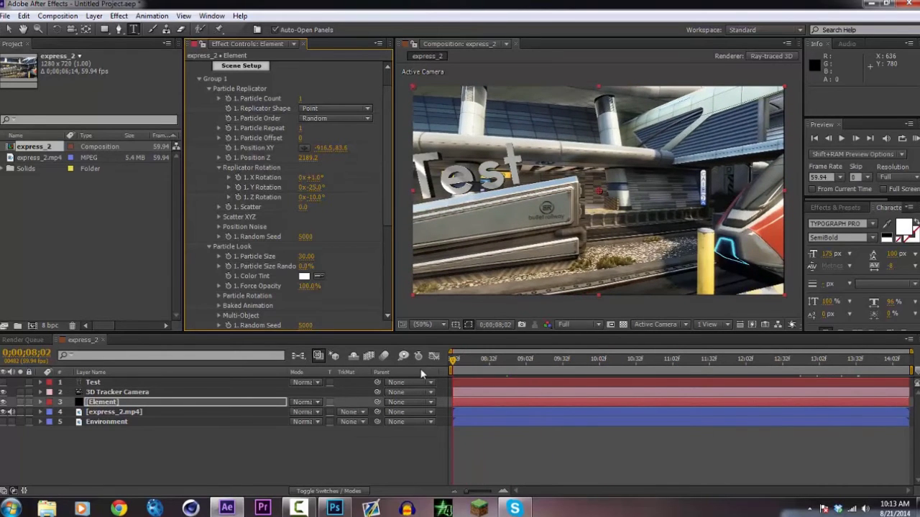
Build a RAM preview, stop it, then play back all 374 cached frames
left_click(915, 137)
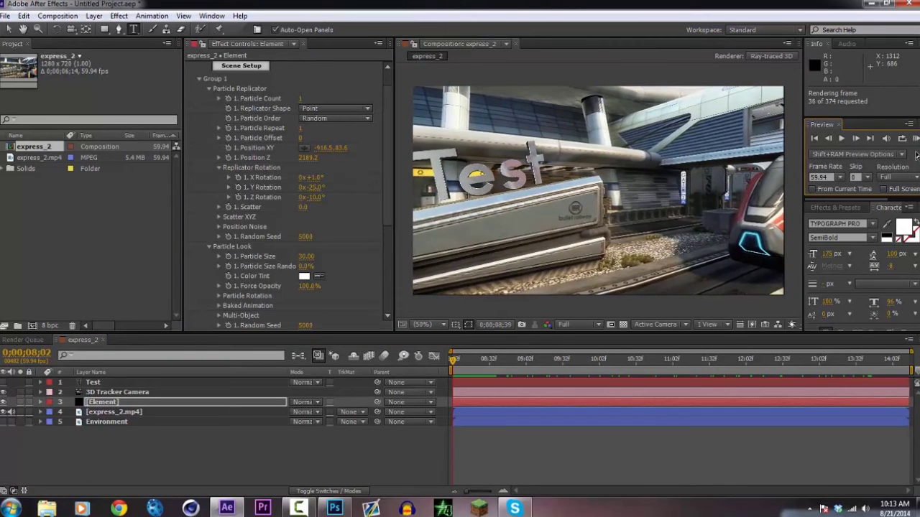
key("space")
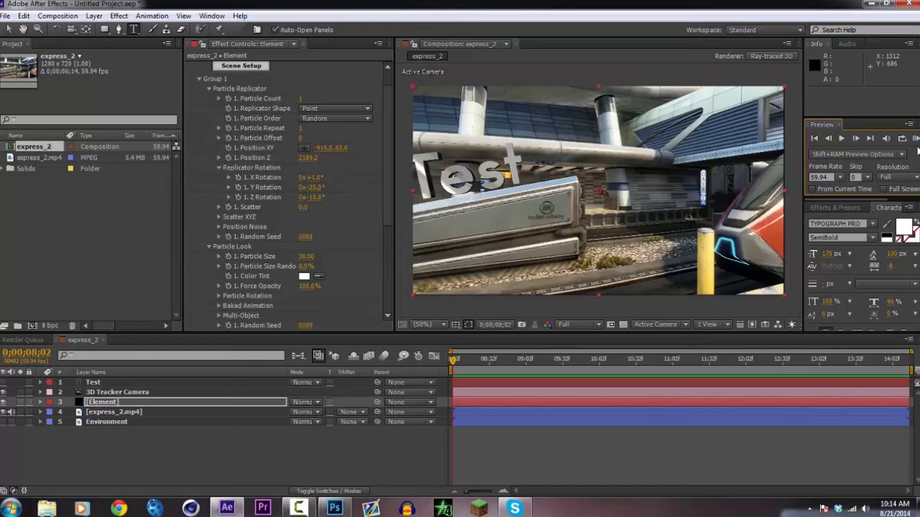
left_click(916, 139)
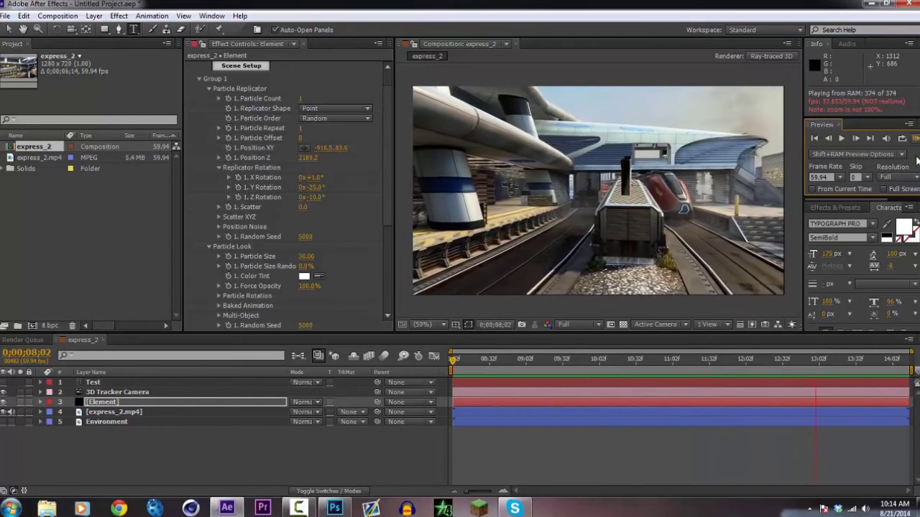
Stop playback and set the Test text's Y Rotation to -27°
key("space")
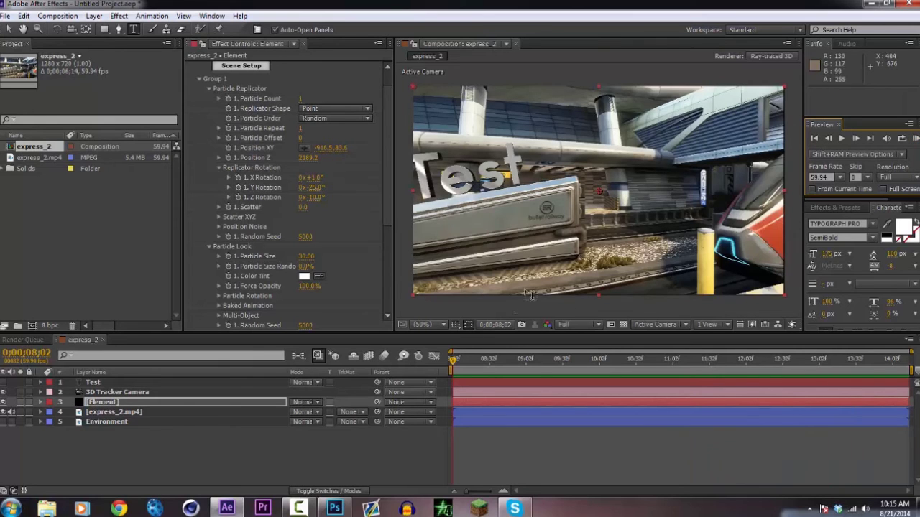
left_click_drag(456, 357, 825, 358)
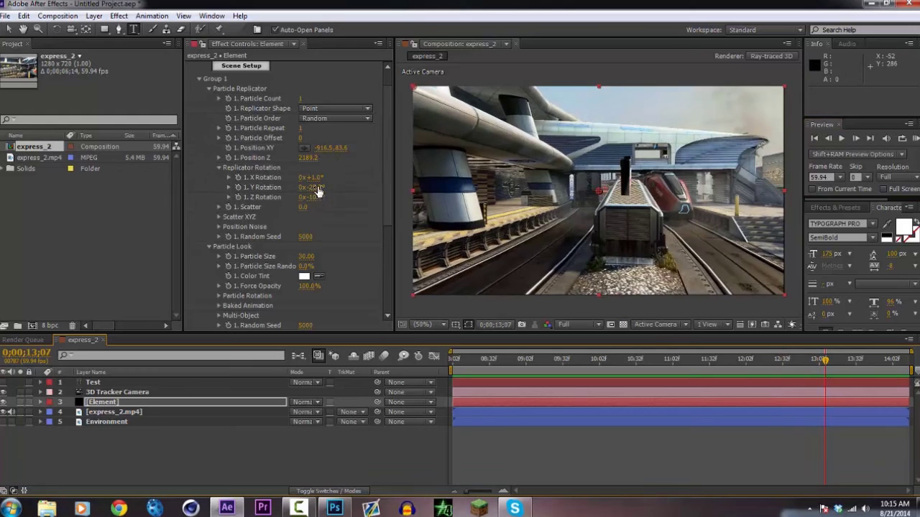
left_click_drag(319, 187, 318, 187)
left_click_drag(618, 363, 668, 364)
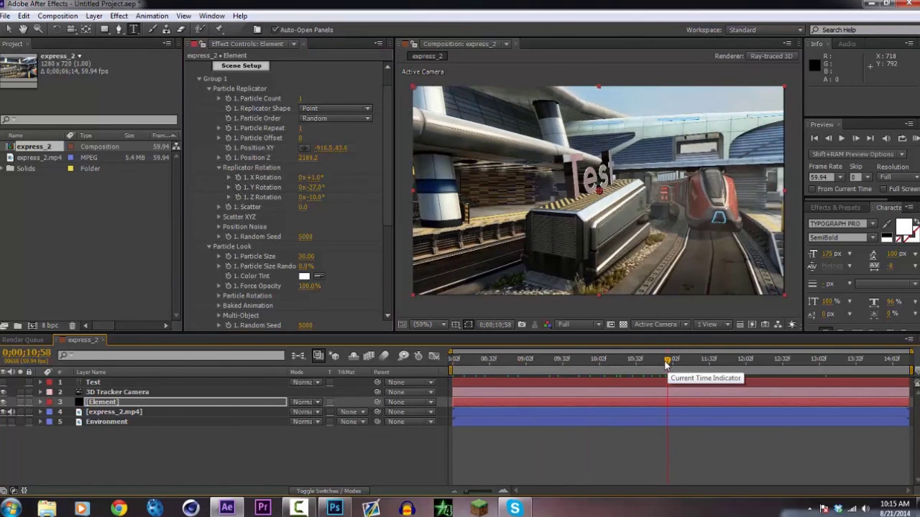